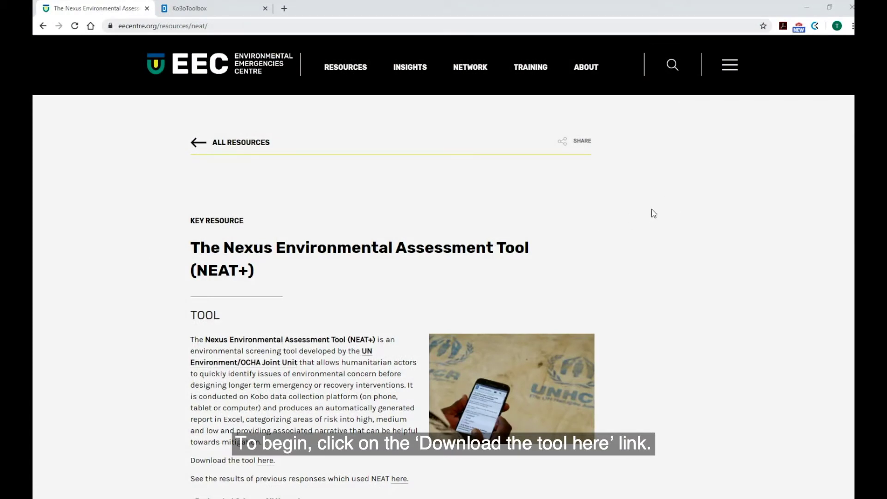
Download the NEAT+ toolkit zip from the EEC page's 'Download the tool' link.
scroll(654, 214, down, 1)
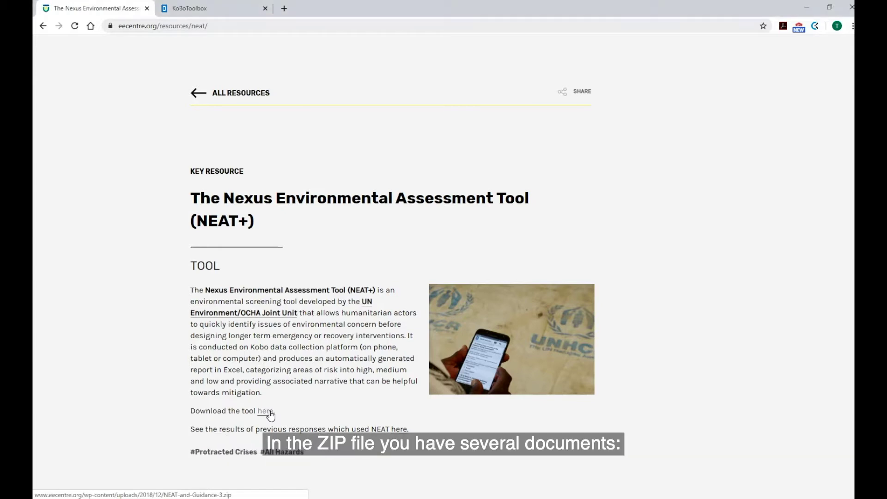
click(270, 412)
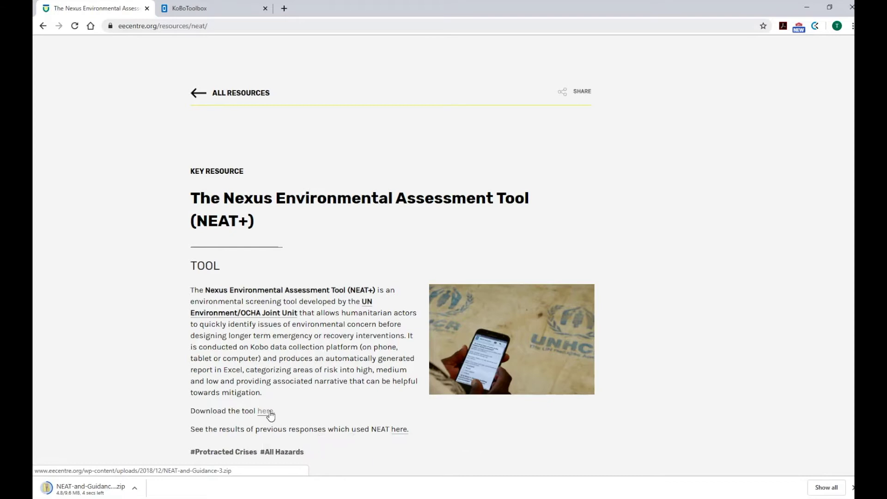
scroll(271, 412, down, 1)
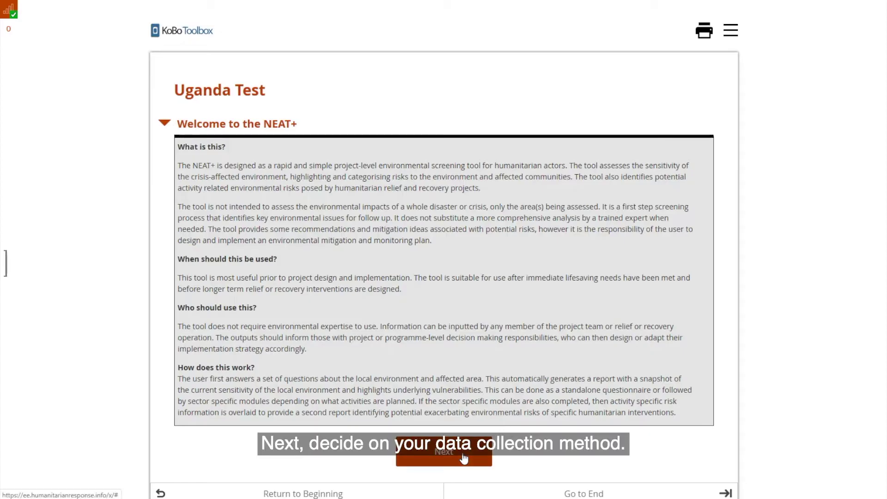
click(464, 458)
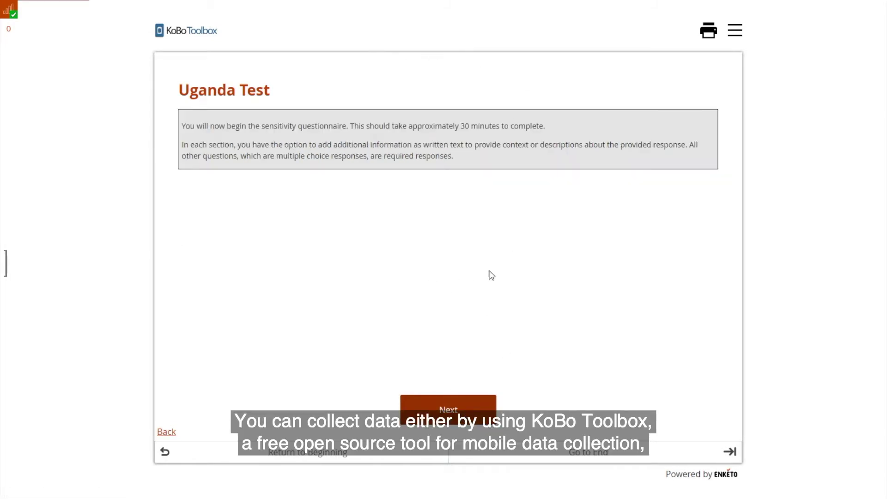
click(460, 408)
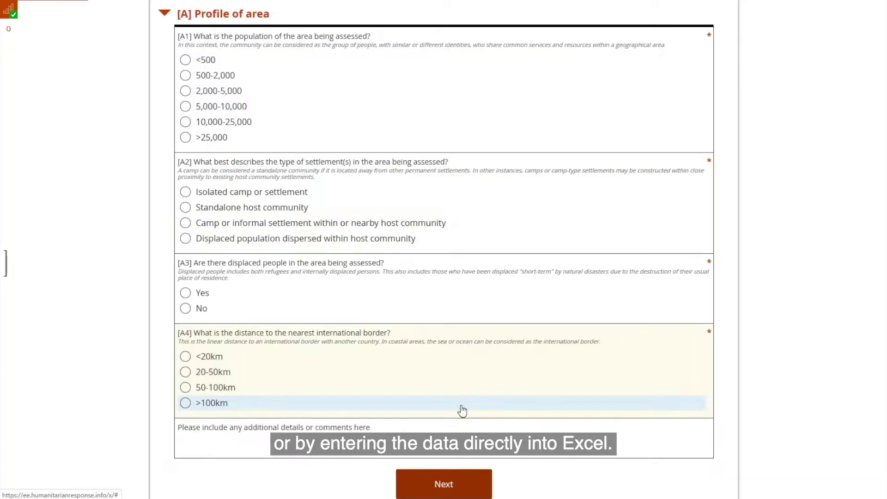
click(189, 75)
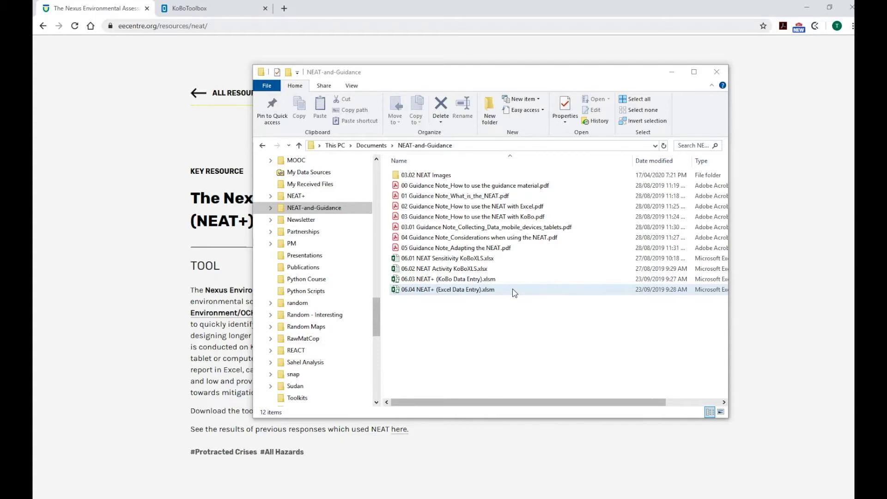
Open 06.04 NEAT+ (Excel Data Entry).xlsm at the Sensitivity Questionnaire sheet.
double_click(511, 289)
scroll(405, 384, down, 5)
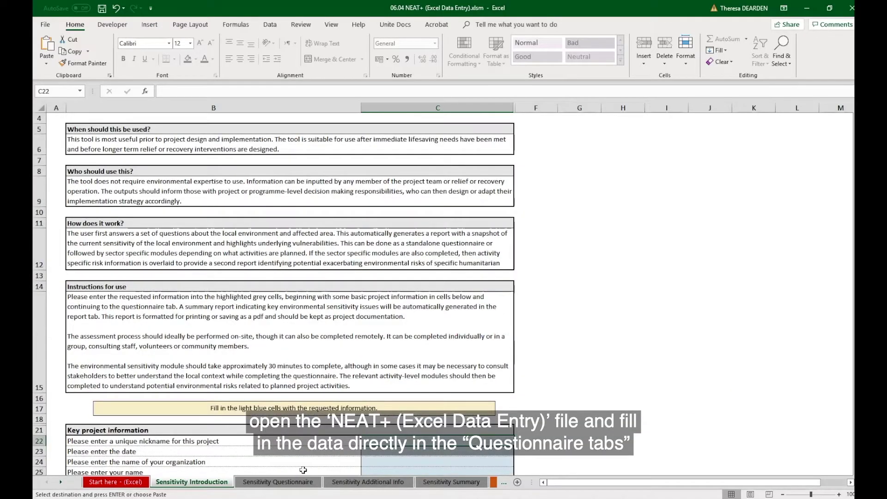
click(277, 483)
scroll(324, 360, up, 10)
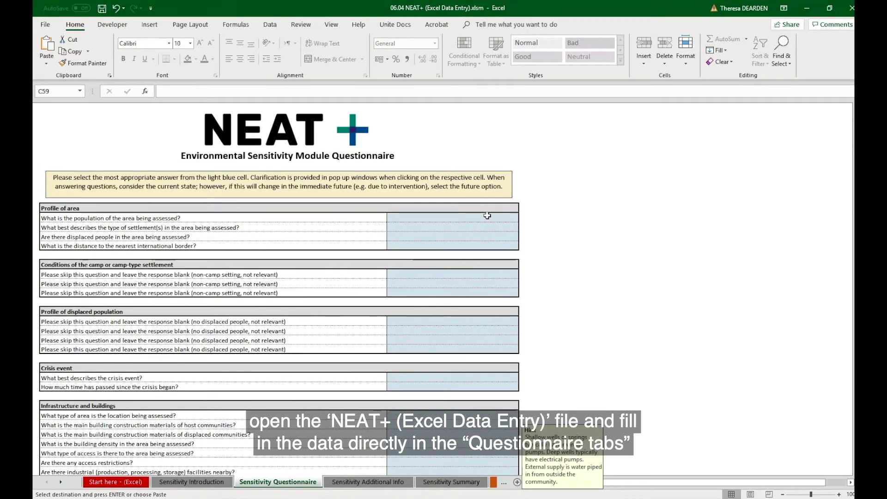
Set population to 500-2,000 in C8 and view the settlement type choices in C9.
click(486, 216)
click(523, 217)
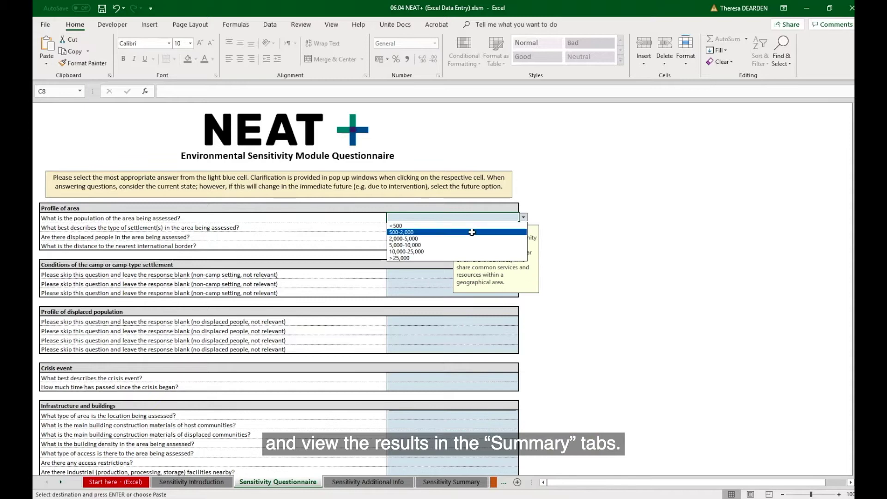
click(472, 232)
click(462, 227)
click(523, 227)
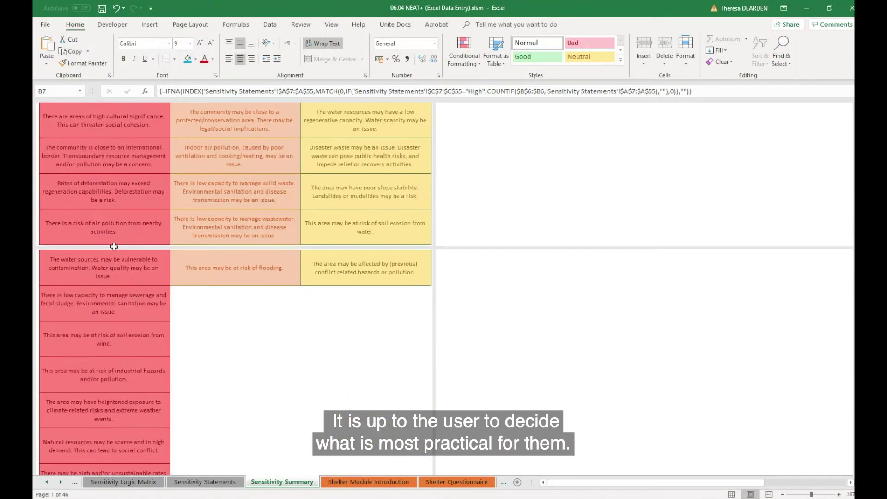
scroll(114, 247, down, 10)
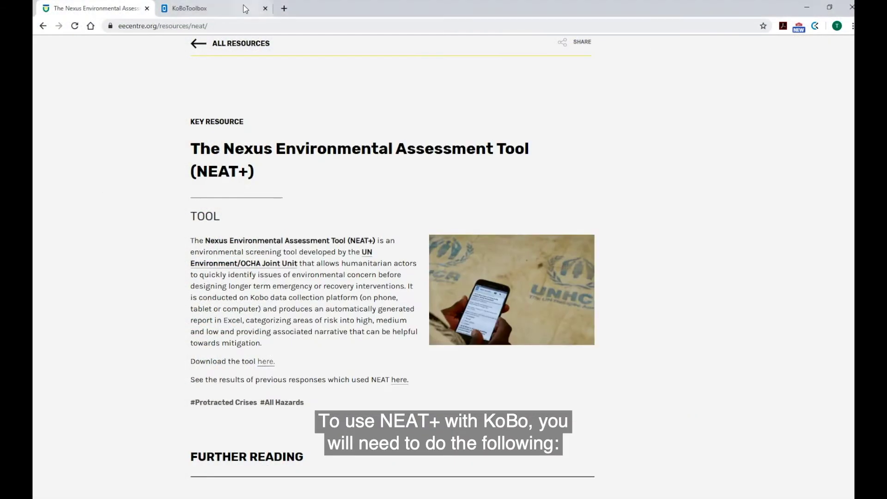
Log in to KoBoToolbox and start creating a new project.
click(245, 9)
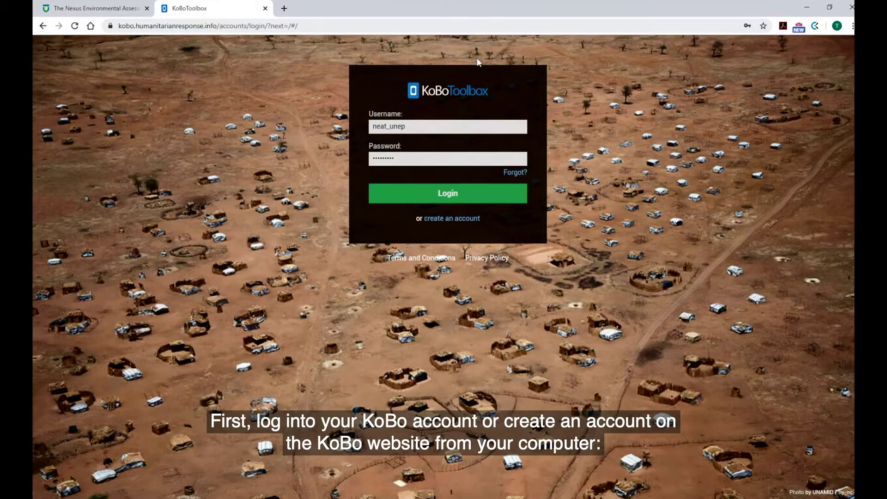
click(470, 194)
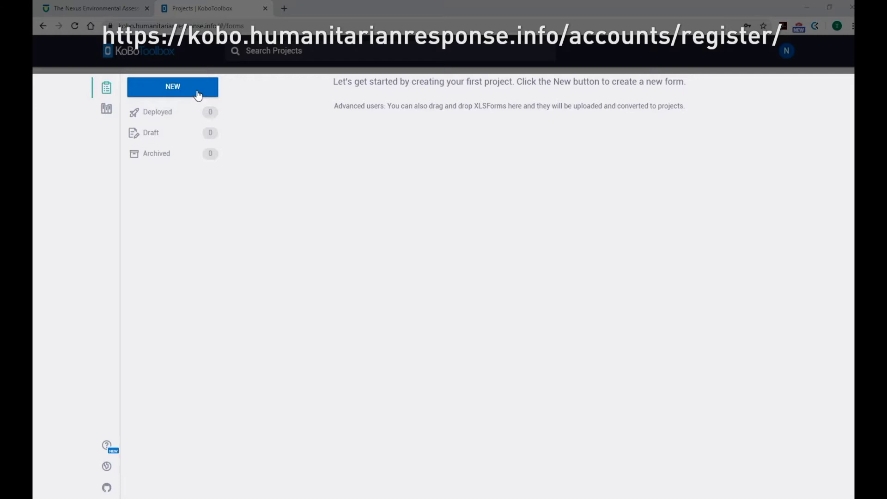
click(197, 95)
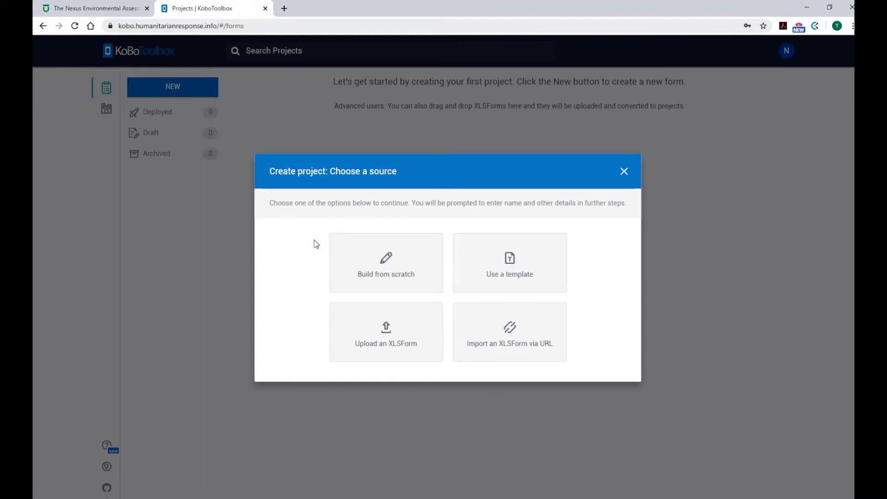
Upload 06.01 NEAT Sensitivity KoBoXLS.xlsx as an XLSForm and name the project 'NEAT+ Sensitivity'.
click(369, 348)
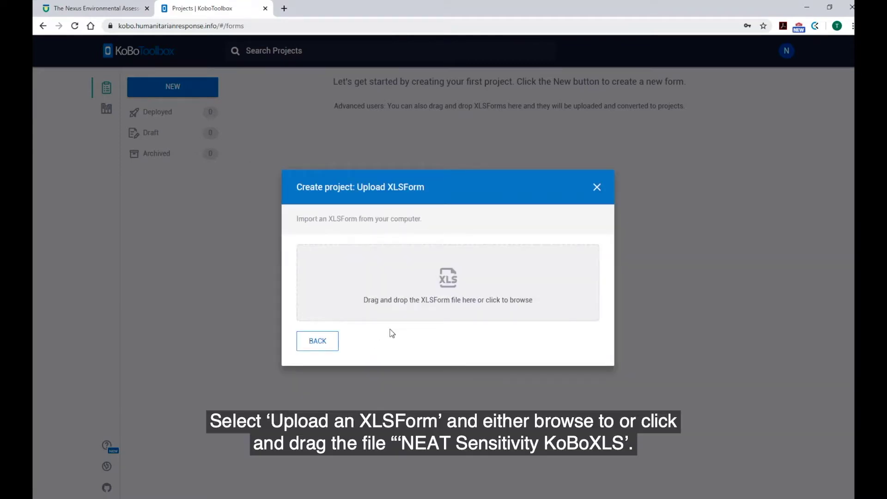
key(alt+Tab)
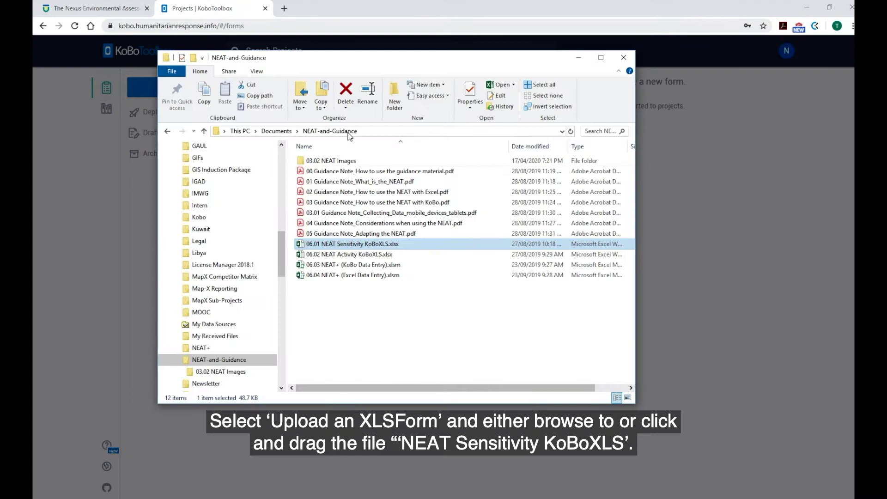
drag(385, 57, 607, 72)
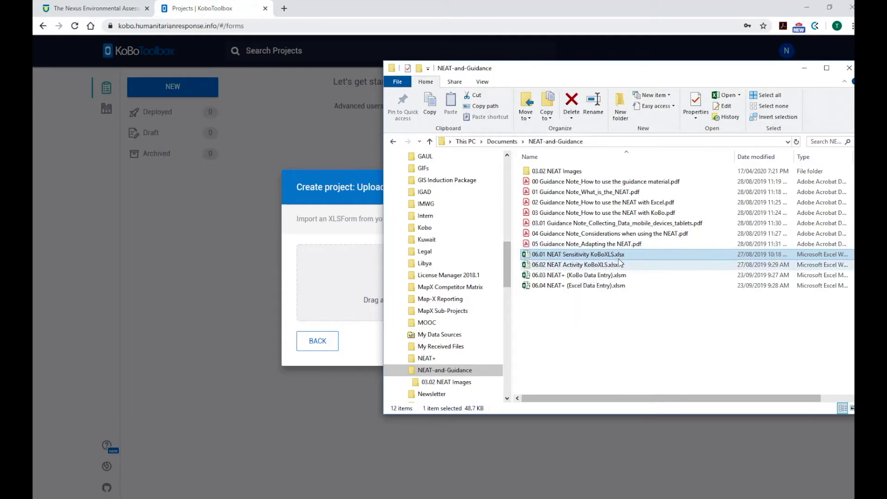
drag(558, 255, 352, 259)
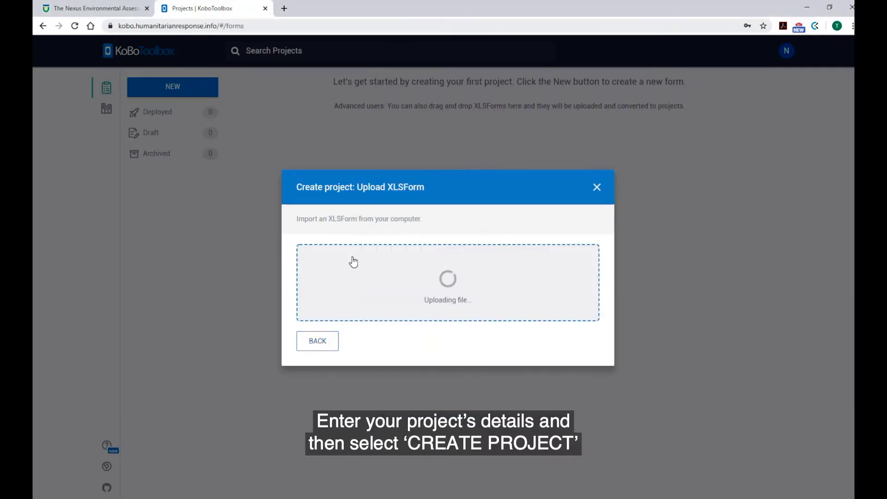
text(NEAT+ Sensitivity)
click(358, 240)
Describe the project as 'NEAT+ Sensitivity', create it and deploy the form.
text(NEAT+ Sensitivity)
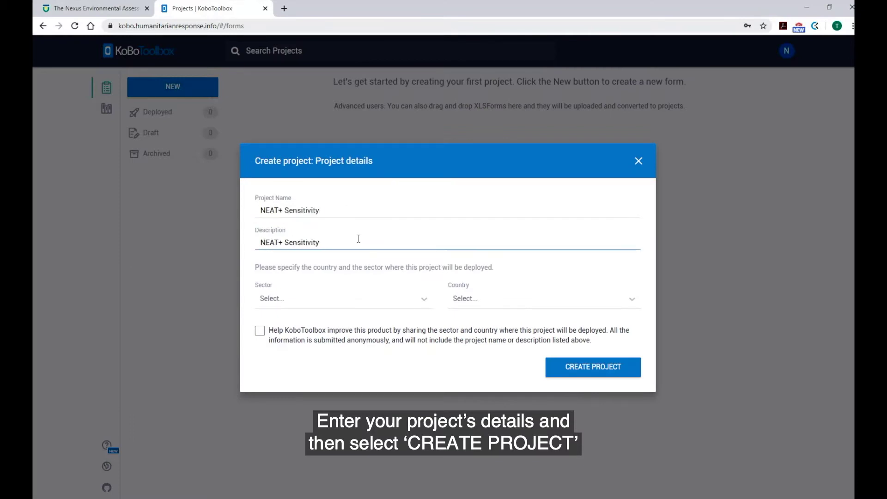
click(614, 374)
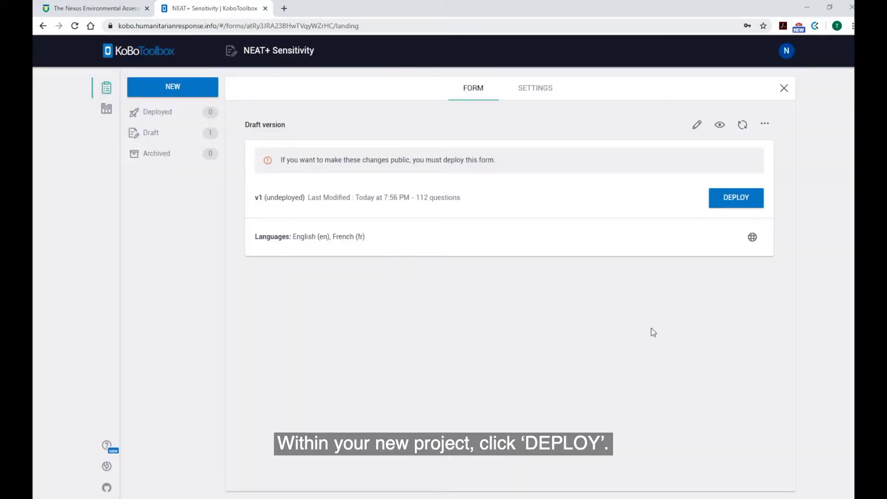
click(745, 201)
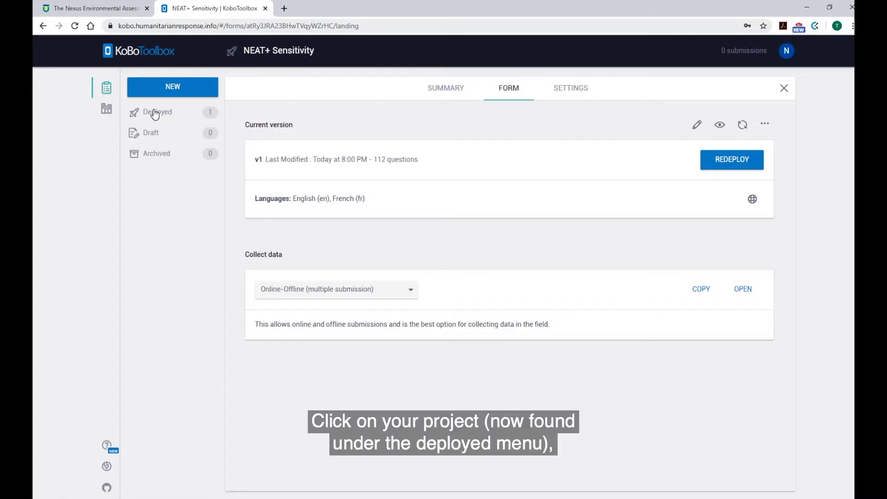
Go to the deployed NEAT+ Sensitivity project's media settings to add a document.
click(162, 114)
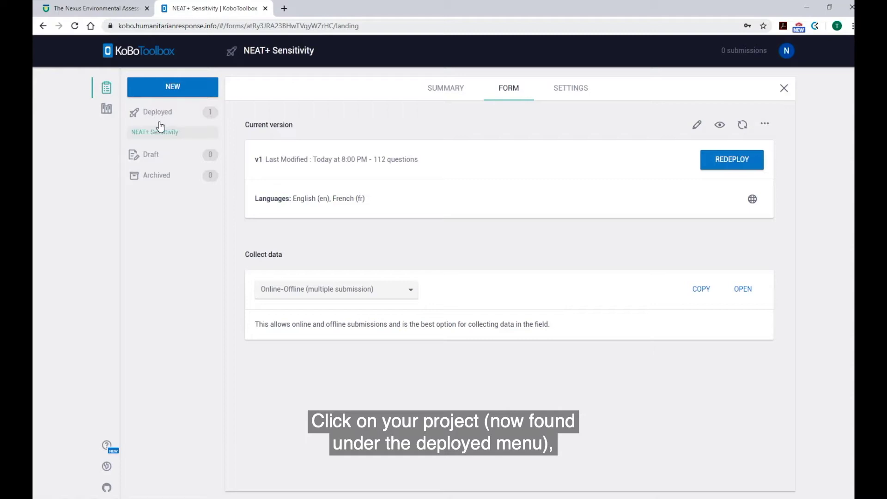
click(569, 97)
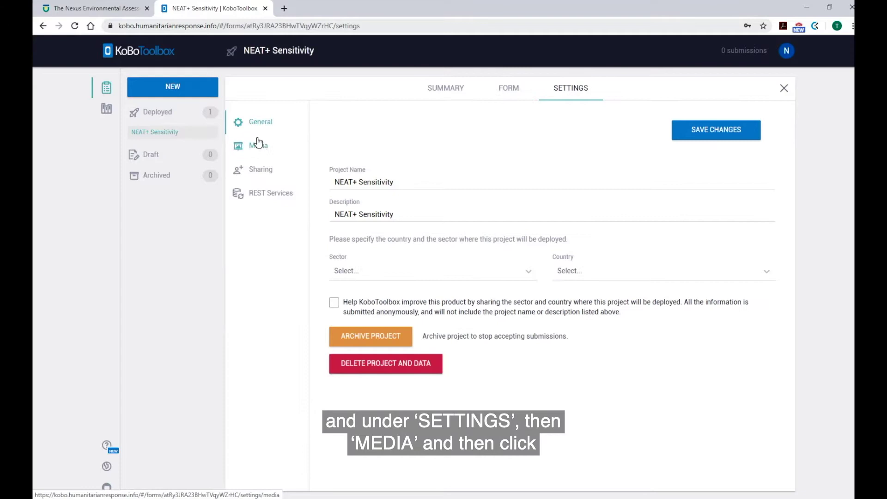
click(259, 145)
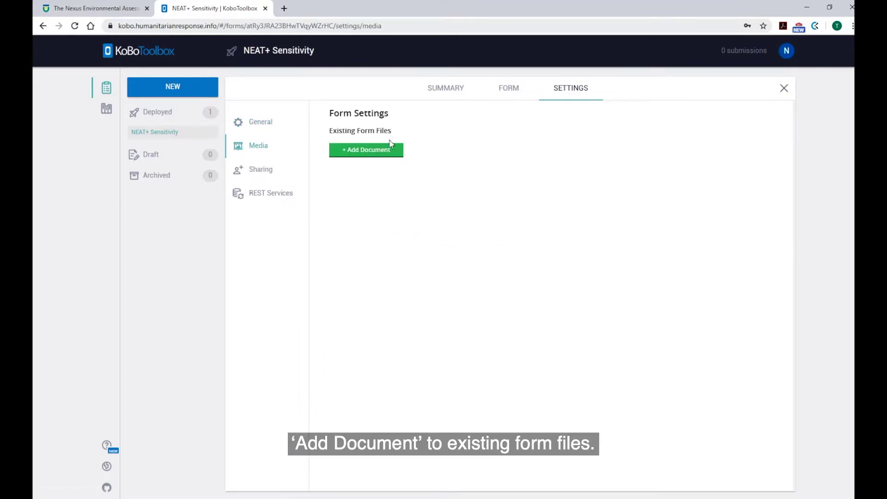
click(381, 154)
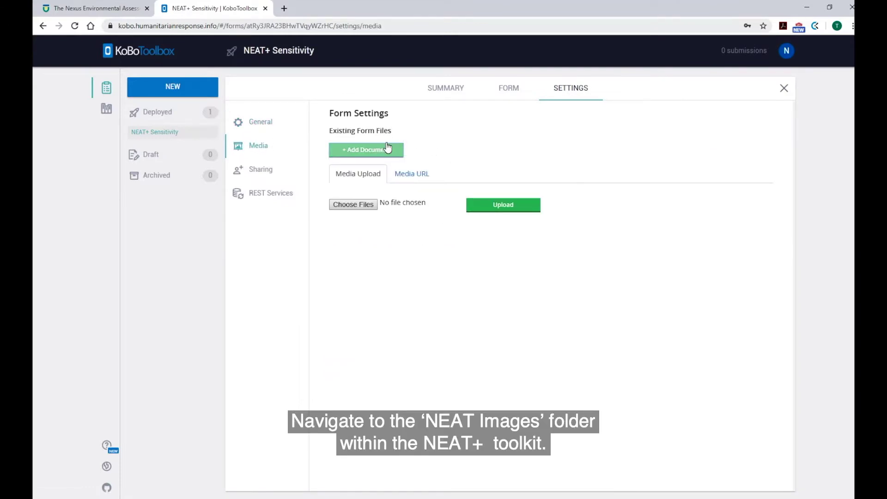
click(364, 206)
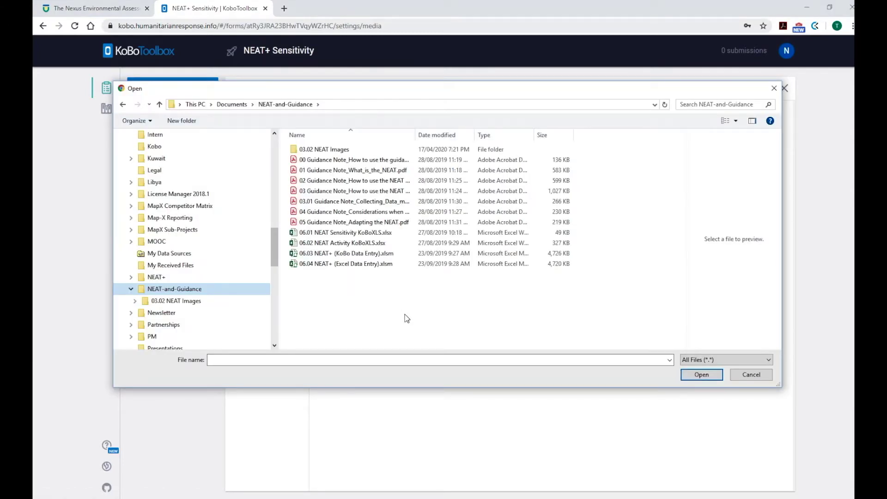
Upload all 28 PNG images from the NEAT Images folder to the form.
double_click(324, 150)
click(324, 161)
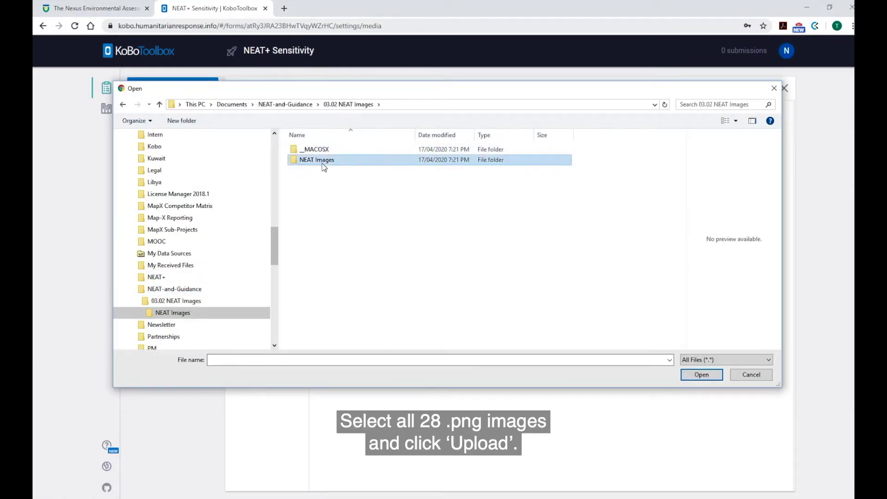
double_click(324, 160)
click(313, 147)
scroll(502, 231, down, 1)
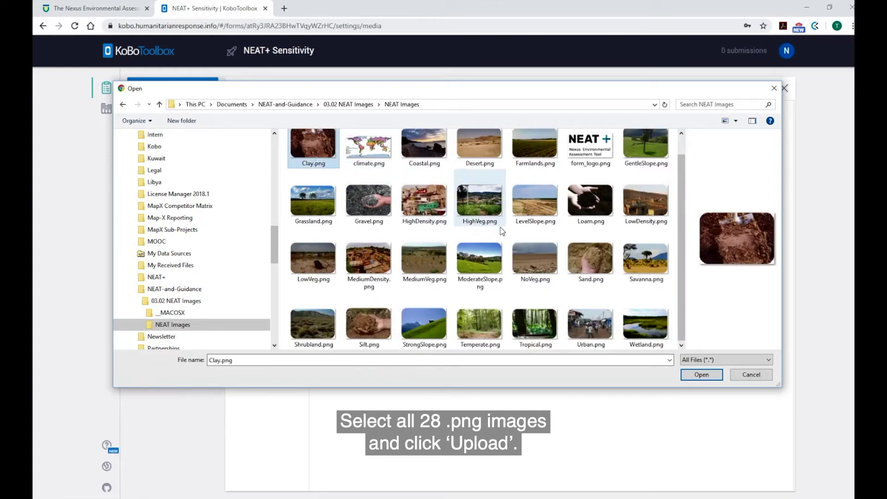
shift+click(645, 328)
click(701, 374)
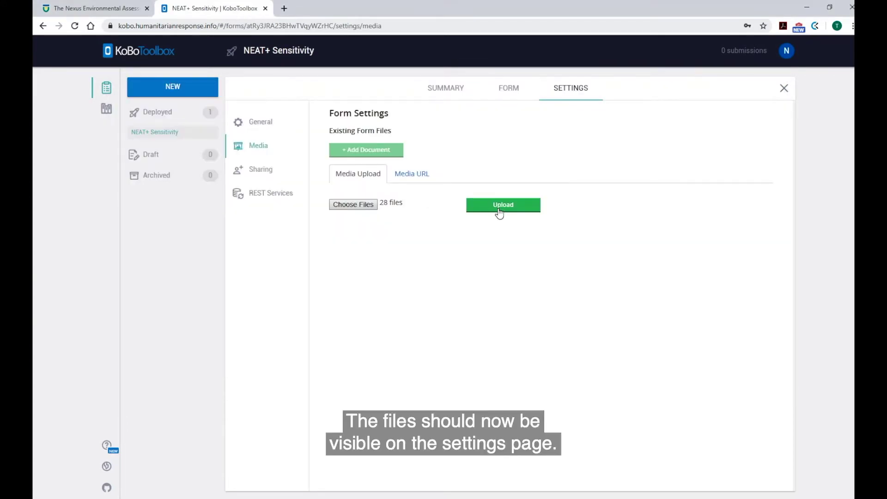
click(498, 210)
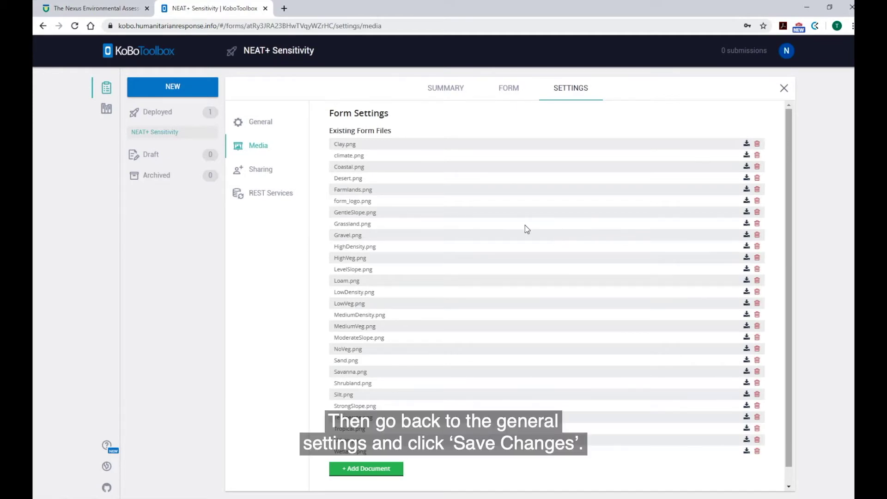
Save the general project settings and redeploy the NEAT+ Sensitivity form.
click(261, 128)
click(694, 131)
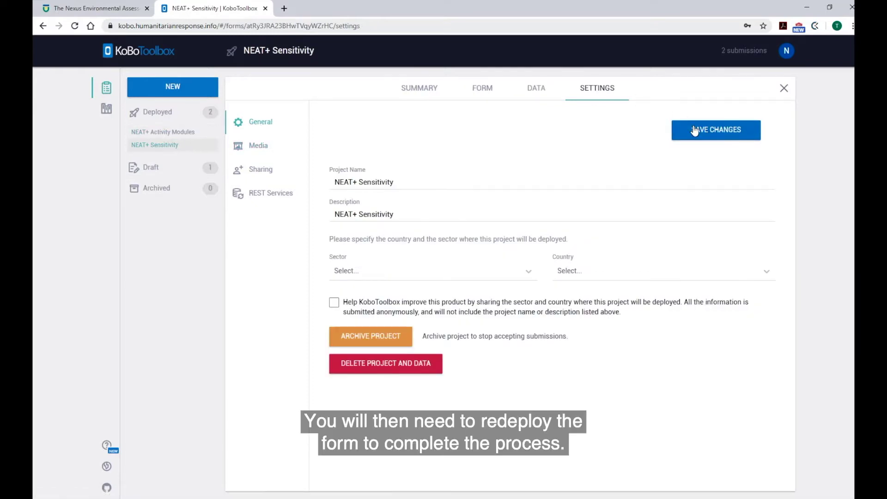
click(490, 92)
click(720, 164)
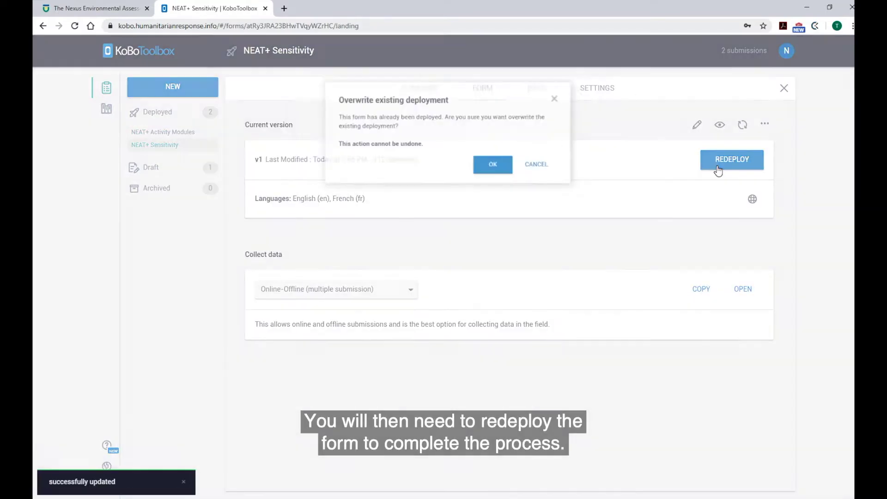
click(505, 168)
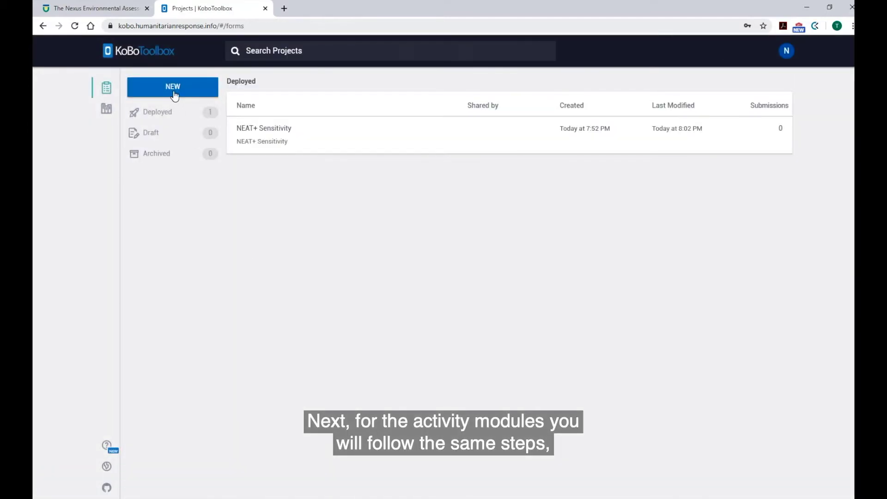
Upload 06.02 NEAT Activity KoBoXLS.xlsx as project 'NEAT+ Activity Modules', described 'NEAT+ Activity'.
click(174, 94)
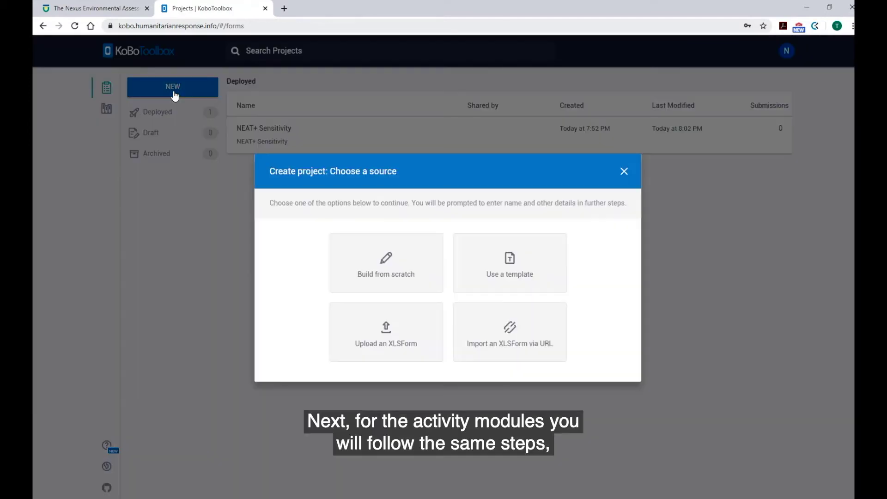
click(404, 346)
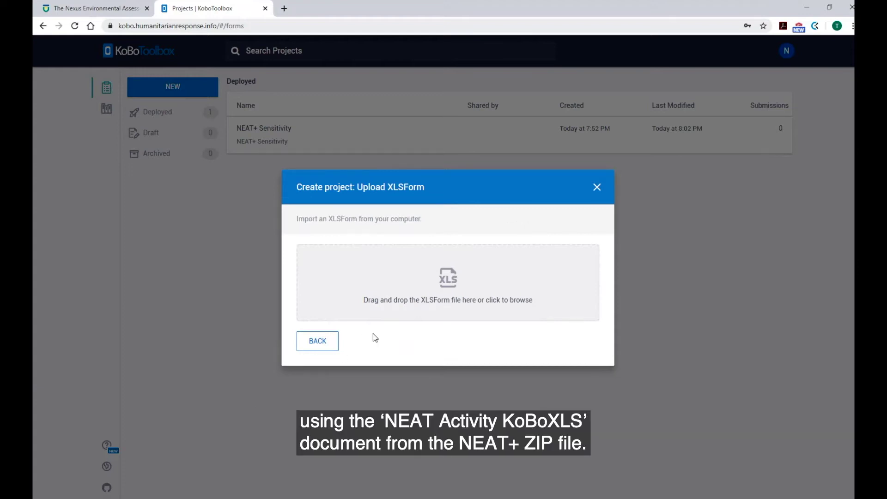
click(172, 494)
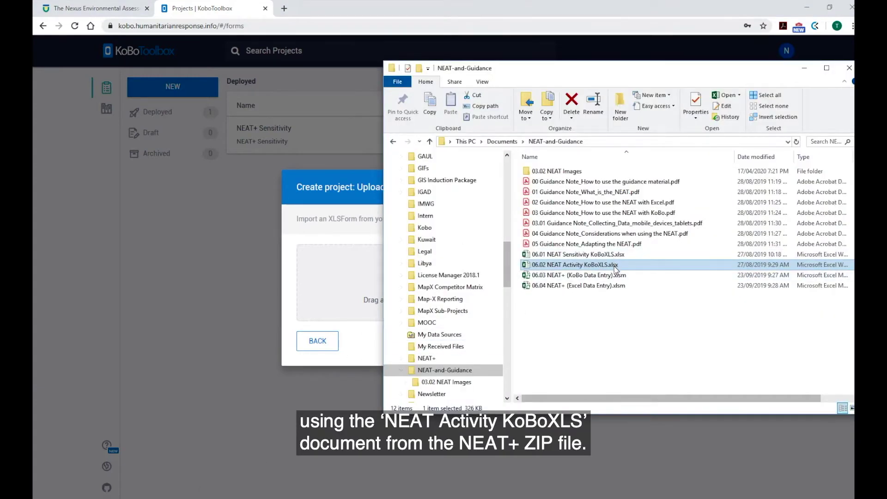
drag(616, 268, 372, 262)
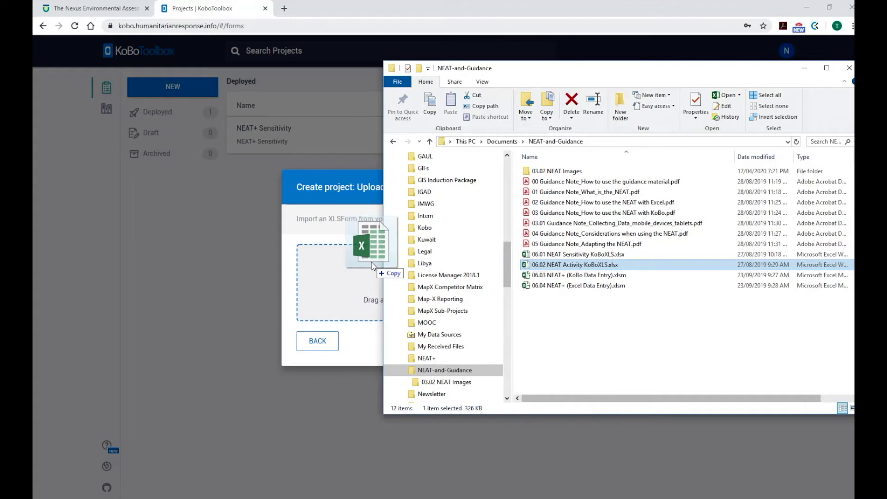
drag(371, 262, 368, 267)
text(NEAT+ A)
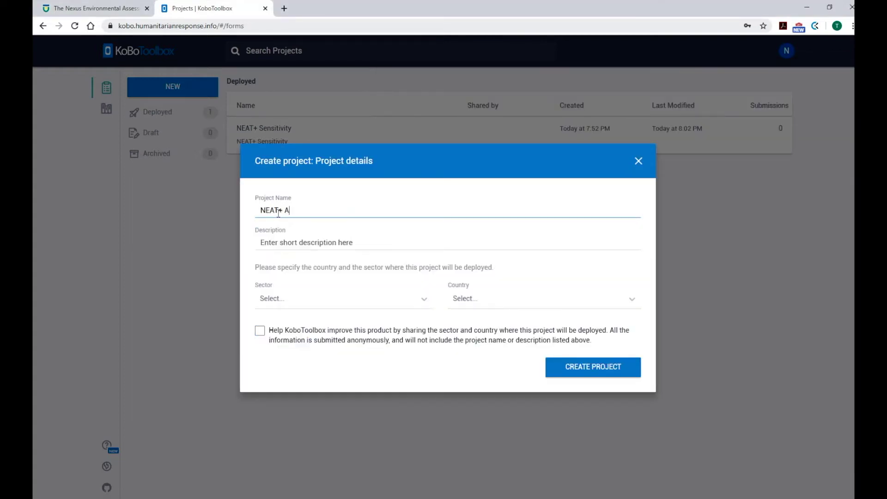
text(ctivity Modules)
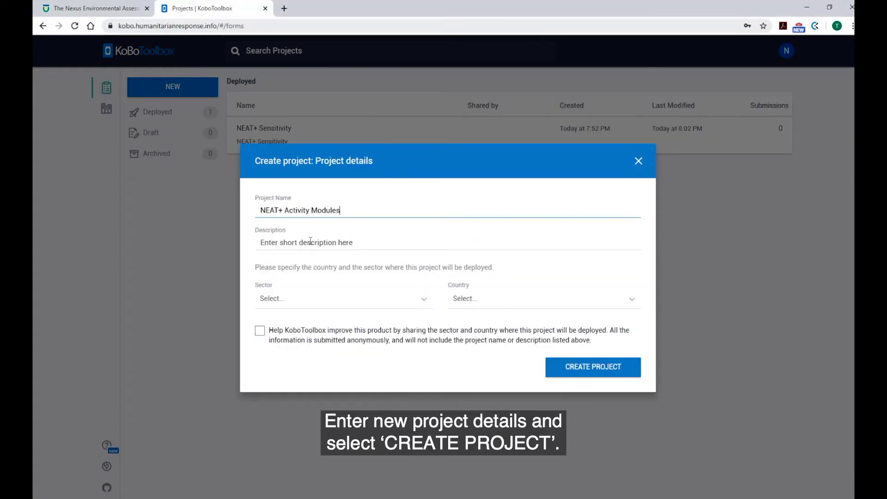
click(310, 241)
text(NEAT+ Activity)
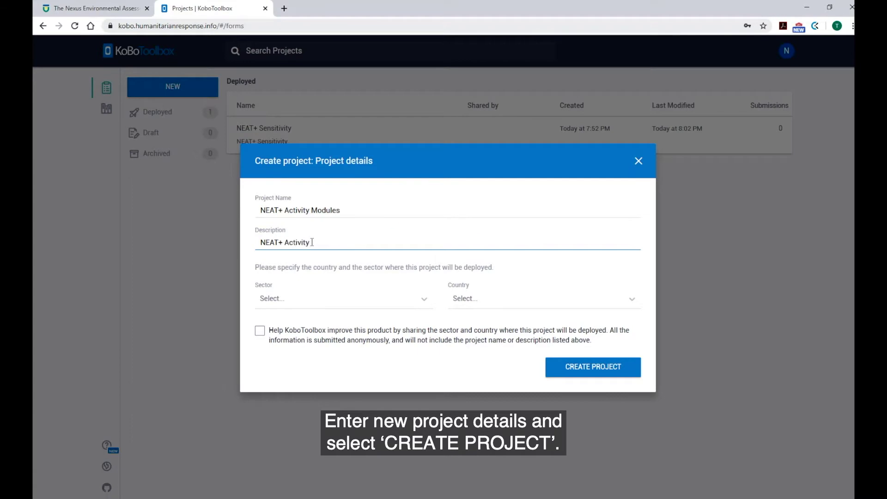
Create and deploy NEAT+ Activity Modules, then open and copy the NEAT+ Sensitivity web form link.
click(582, 374)
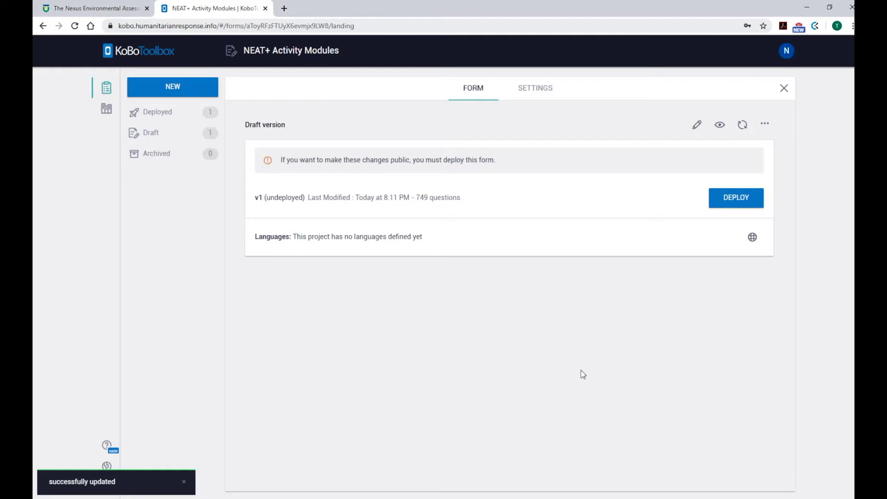
click(749, 203)
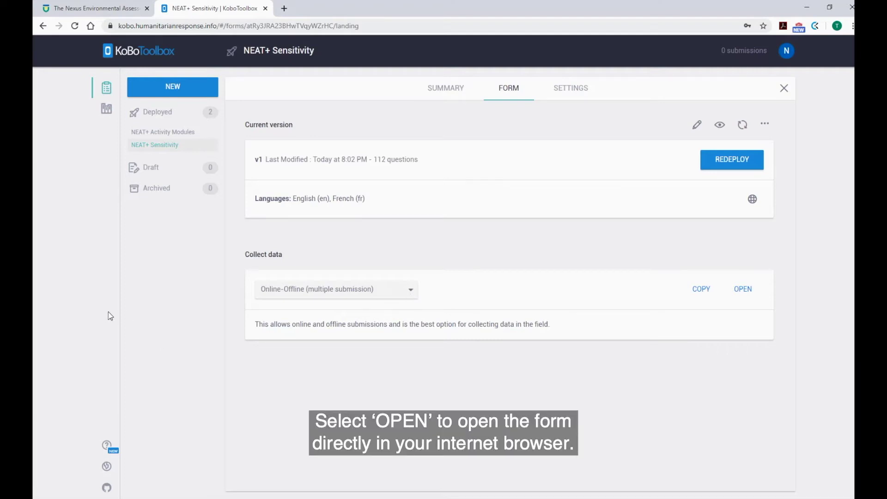
click(741, 288)
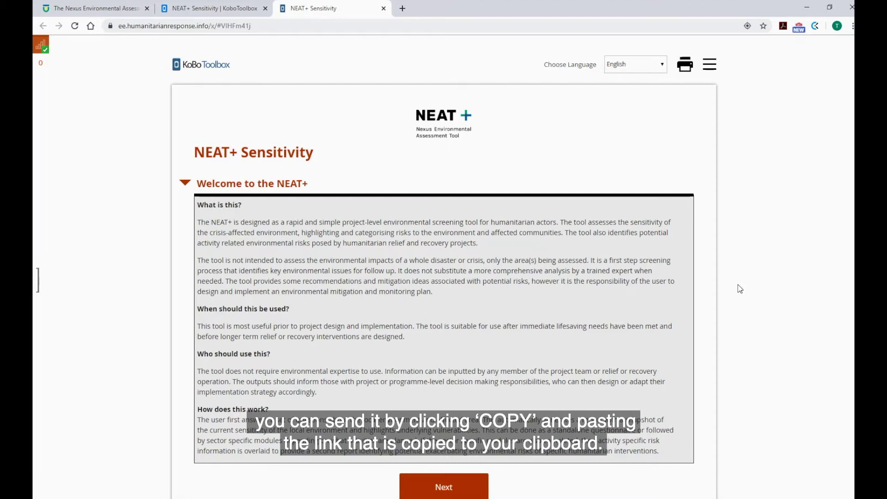
click(213, 13)
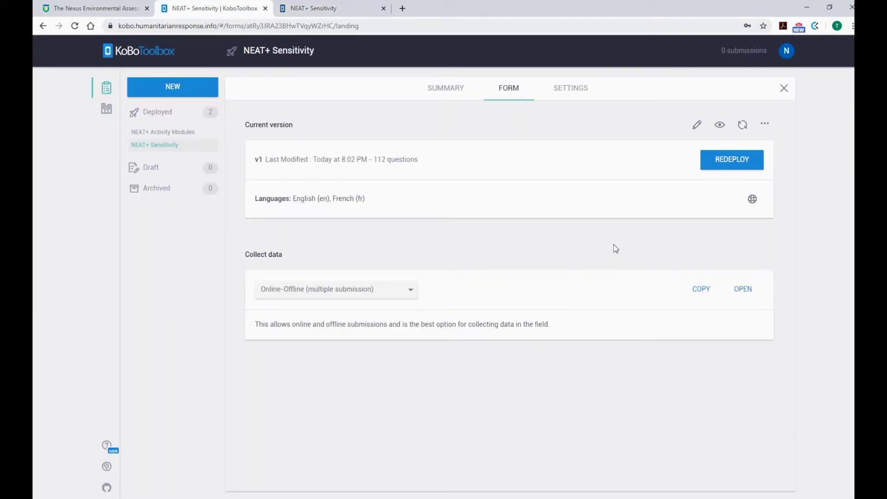
click(700, 292)
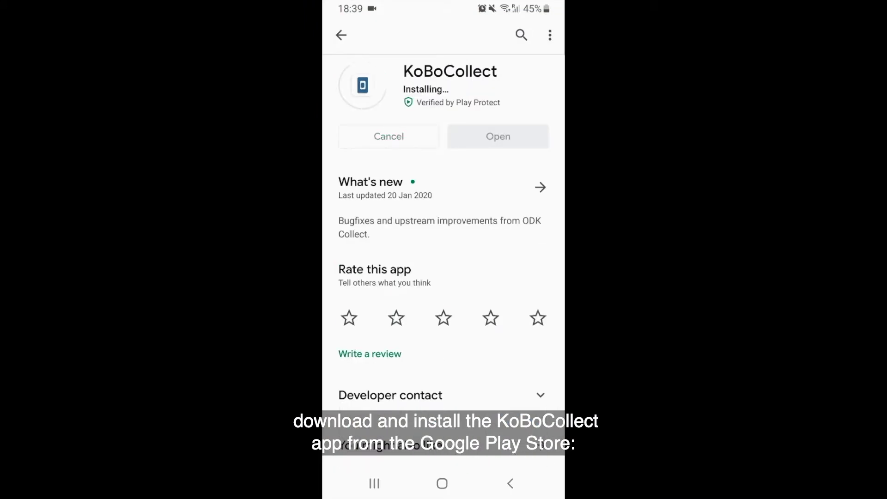
Launch KoBoCollect, grant file access and go to General Settings > Server.
click(497, 137)
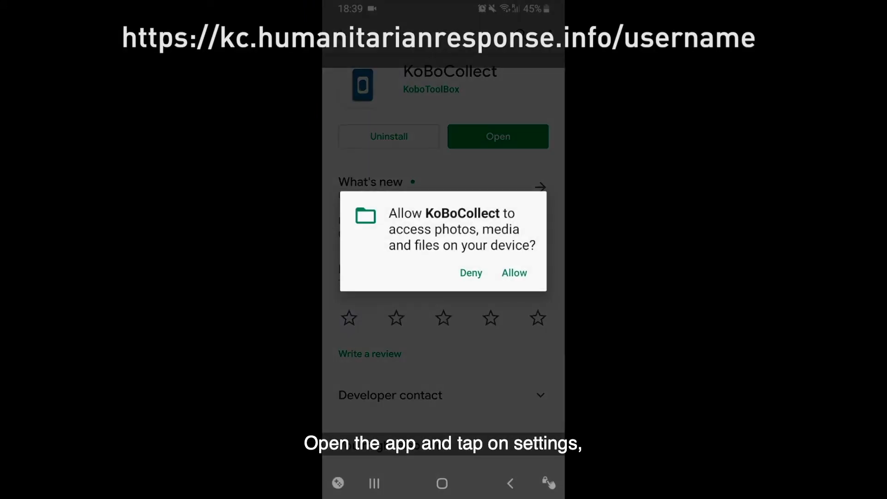
click(513, 271)
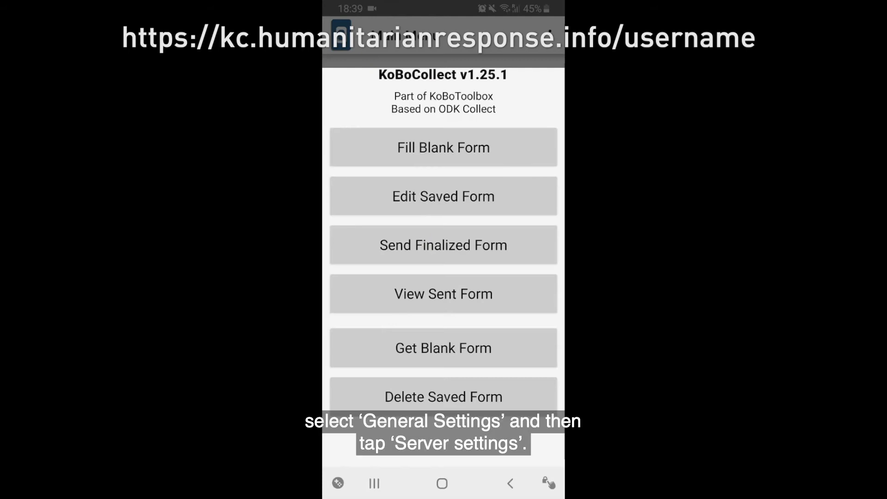
click(550, 35)
click(480, 68)
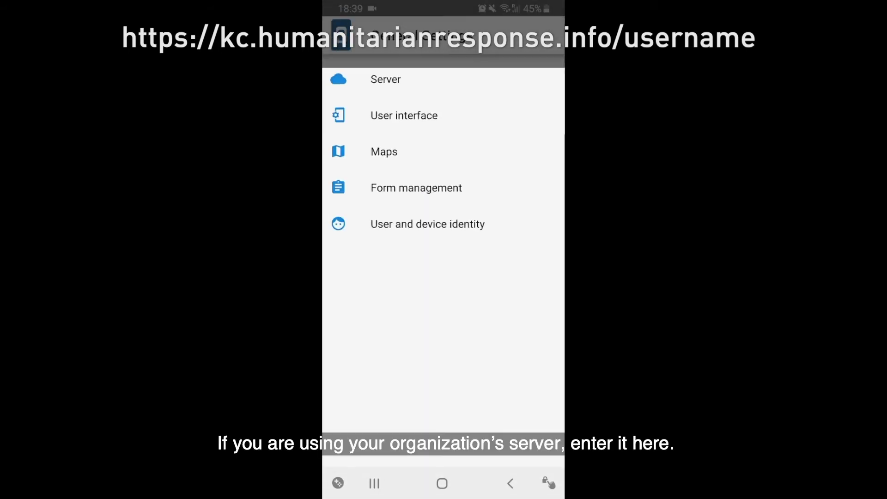
click(386, 79)
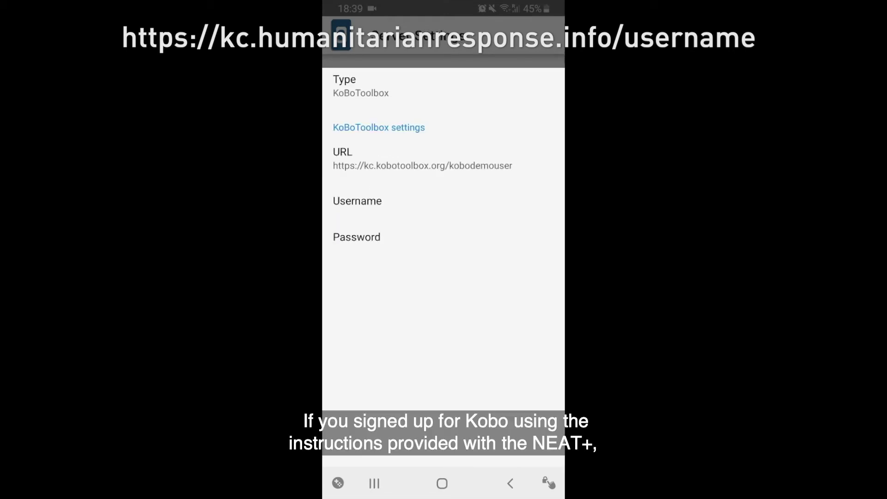
Replace the old server URL with the pasted kc.humanitarianresponse.info address.
click(443, 158)
click(467, 238)
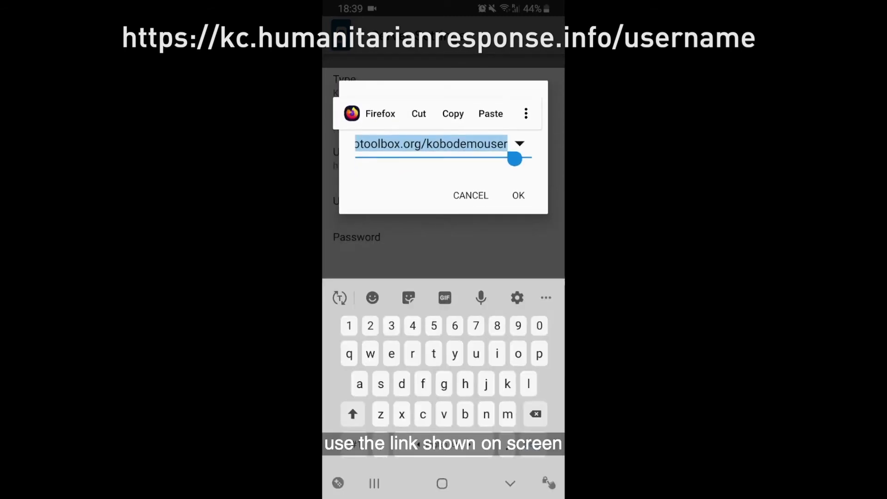
key(BackSpace)
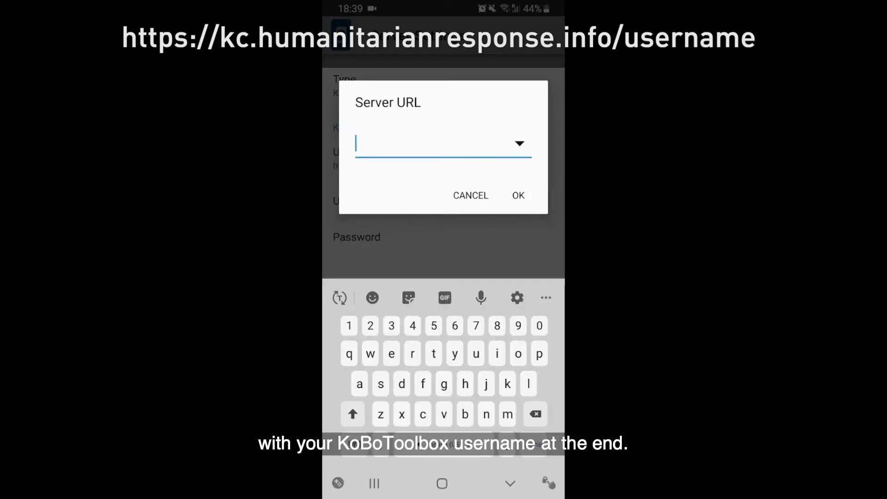
click(355, 150)
click(356, 160)
click(355, 114)
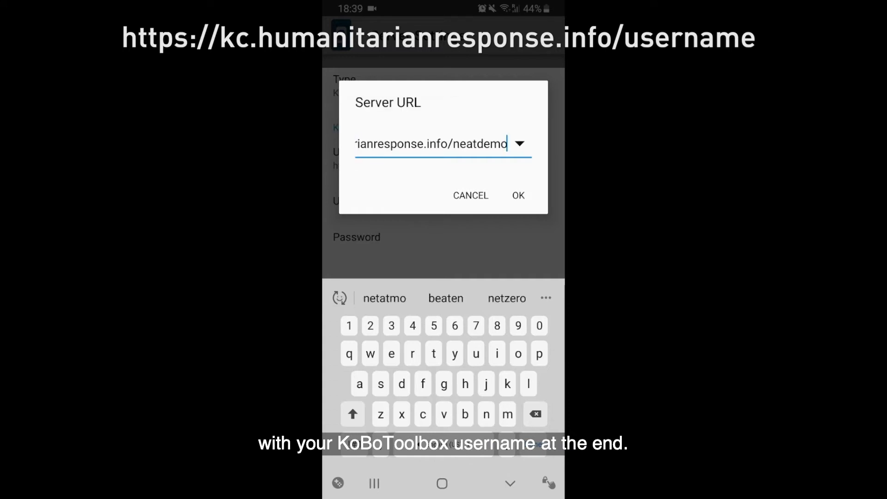
click(518, 195)
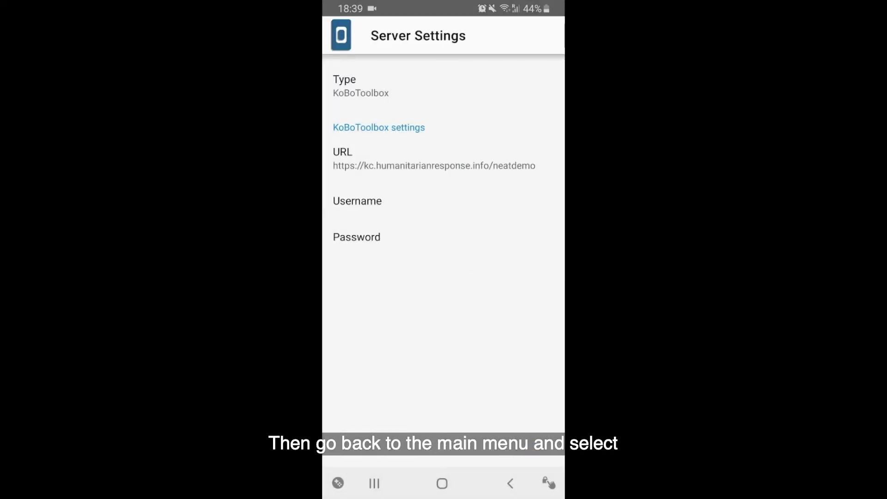
Download only the NEAT+ demo 01 blank form, leaving Activity Module and NEAT+ demo unticked.
click(510, 483)
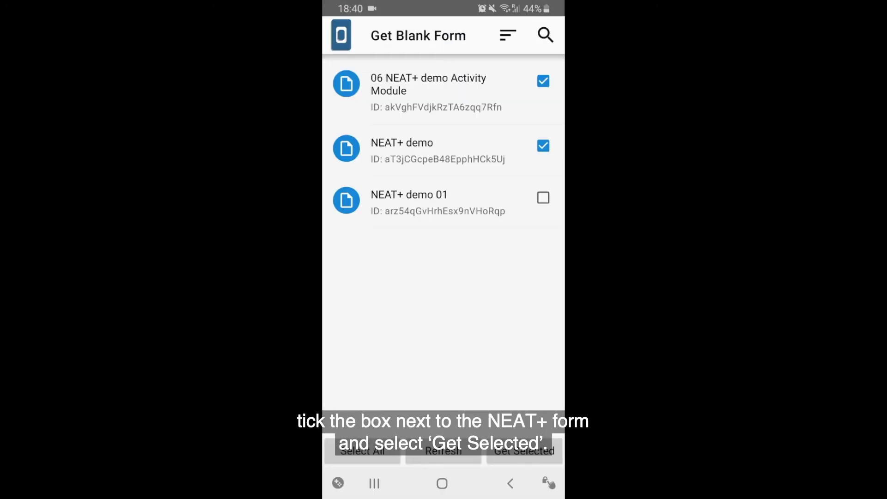
click(543, 80)
click(543, 145)
click(542, 198)
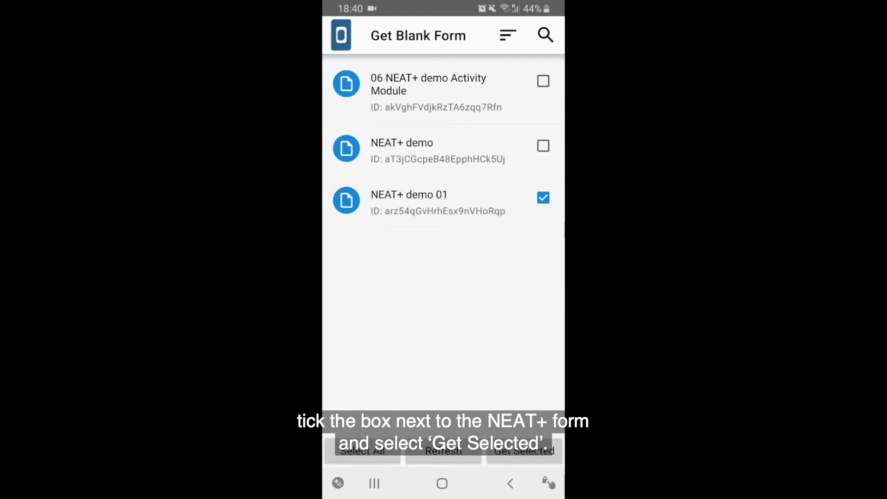
click(524, 450)
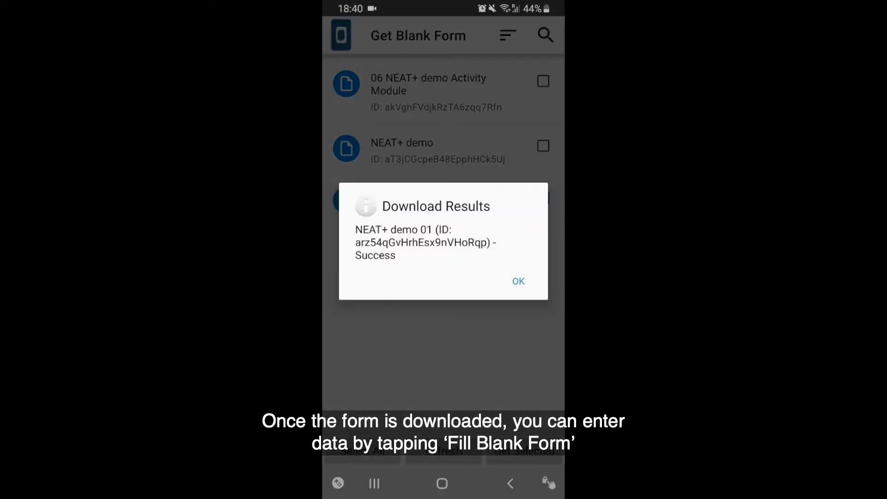
Open the blank NEAT+ demo 01 form and swipe through to the Project information page.
click(444, 147)
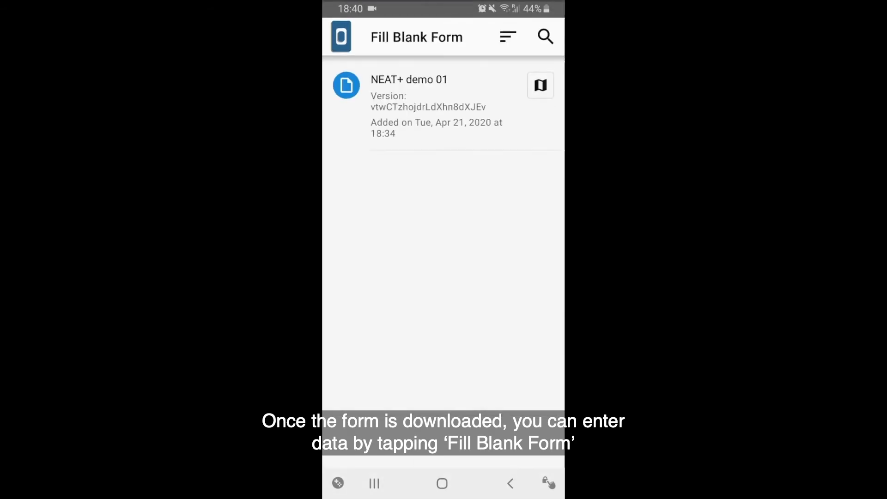
click(409, 101)
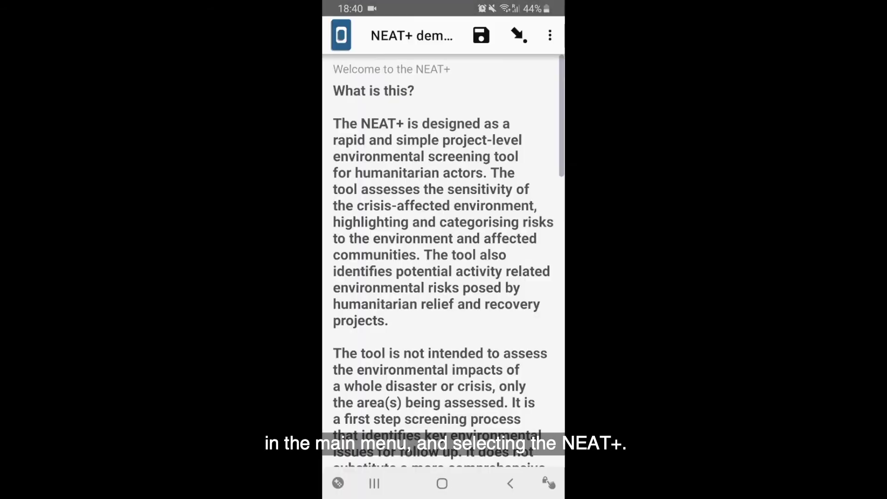
scroll(443, 259, down, 8)
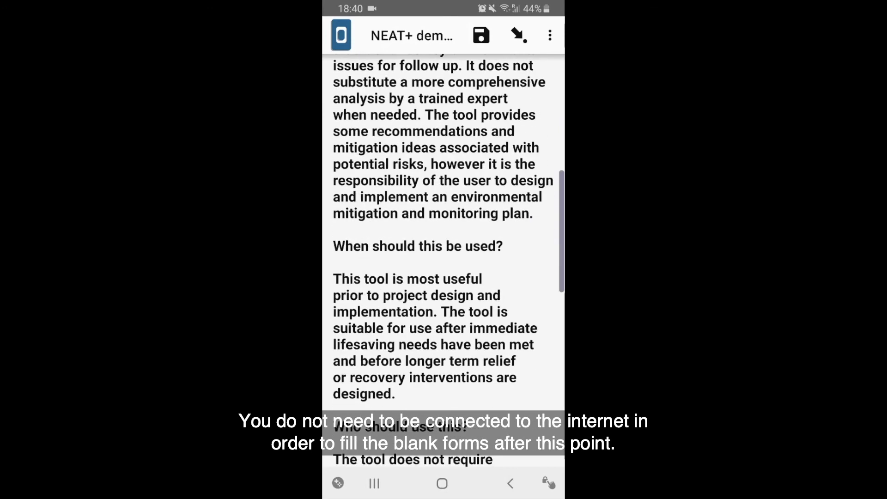
drag(508, 231, 369, 233)
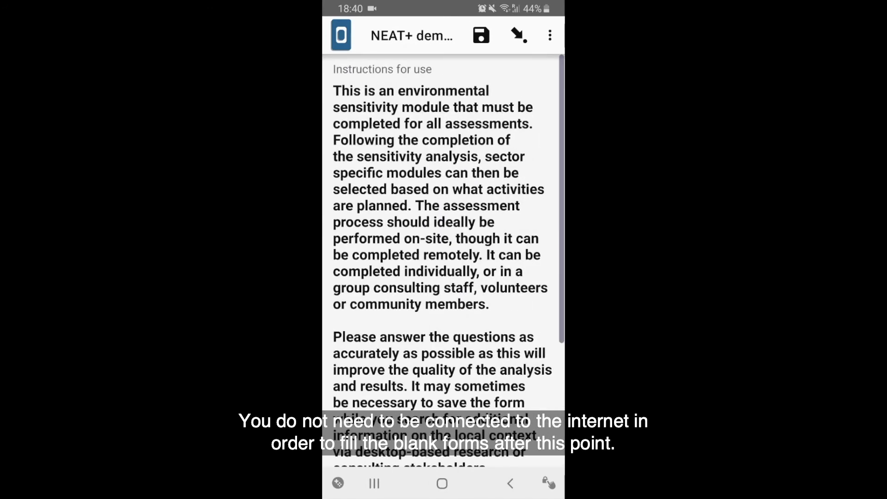
drag(508, 231, 370, 233)
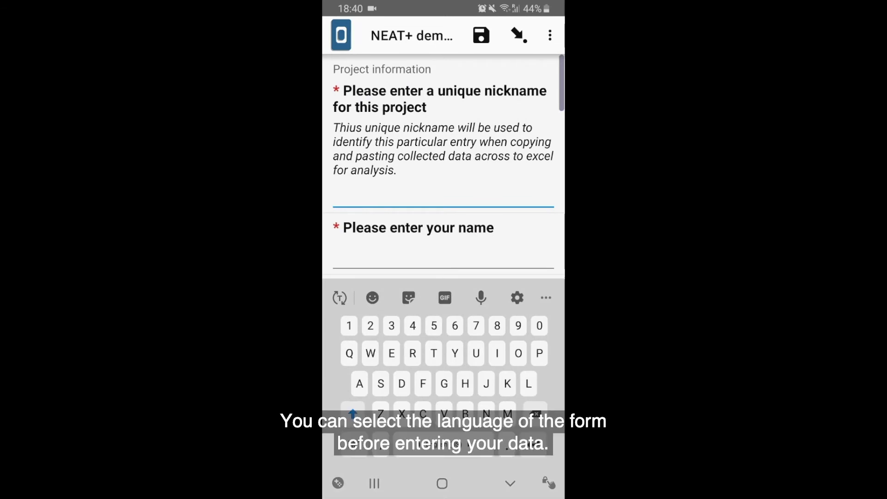
Keep the form language as English and jump to the form's end page.
click(549, 35)
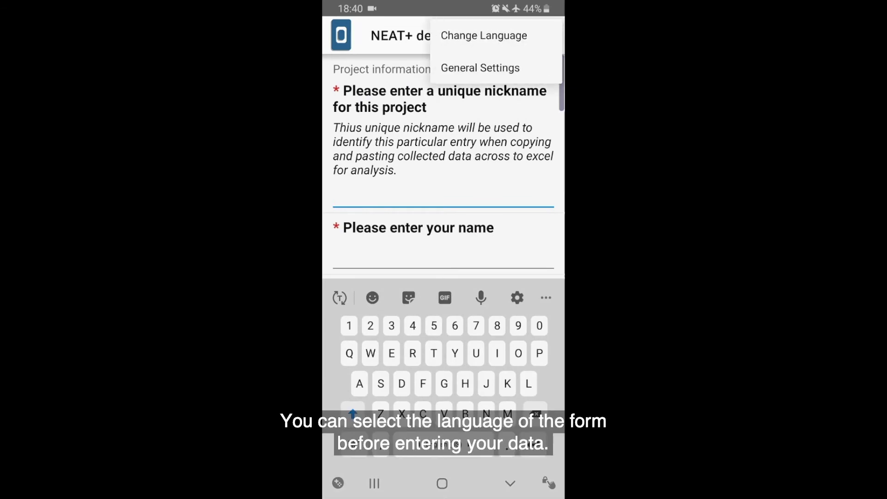
click(484, 35)
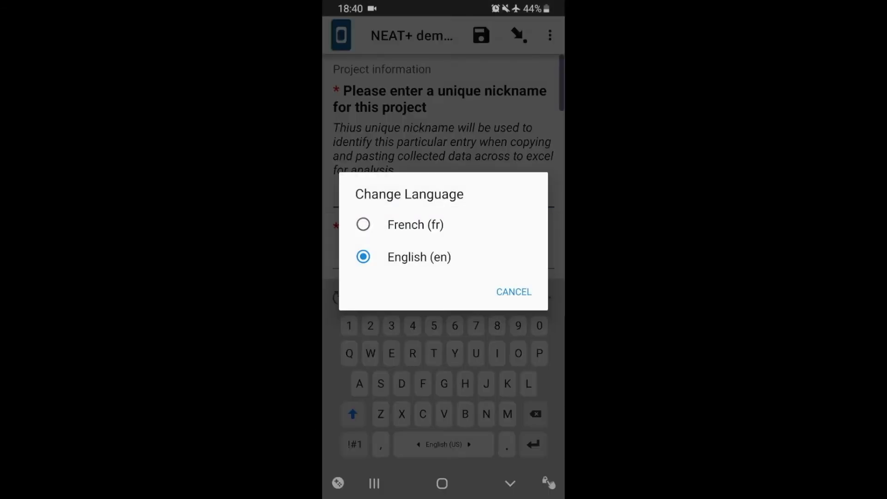
key(Escape)
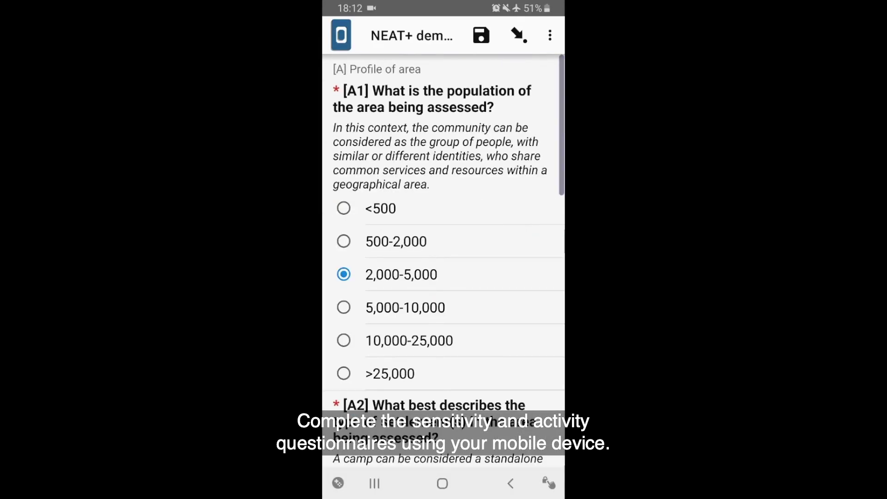
scroll(444, 259, down, 10)
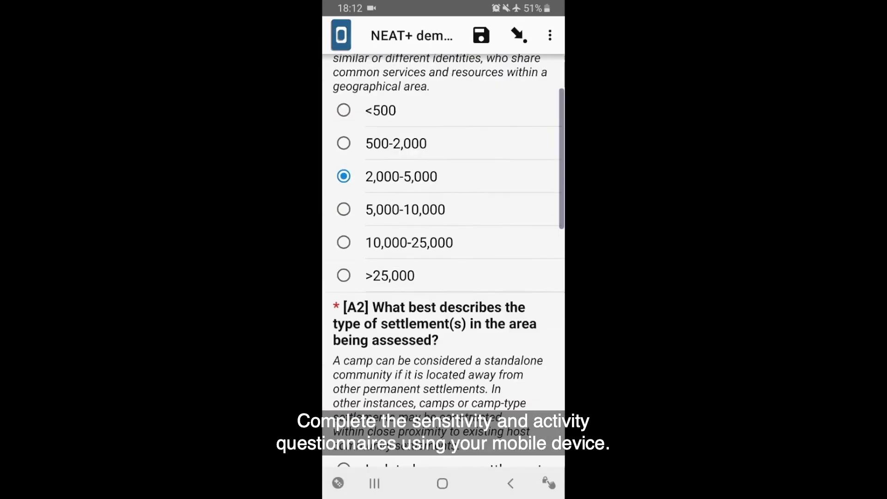
scroll(444, 259, down, 8)
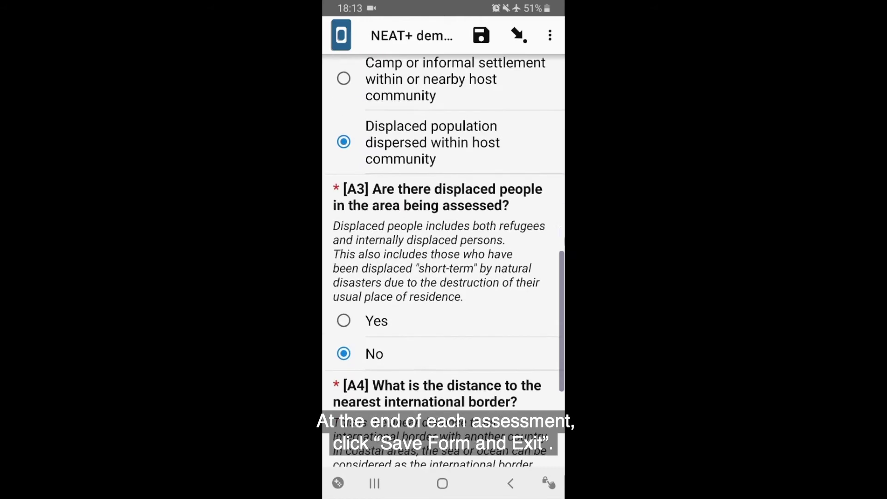
click(518, 35)
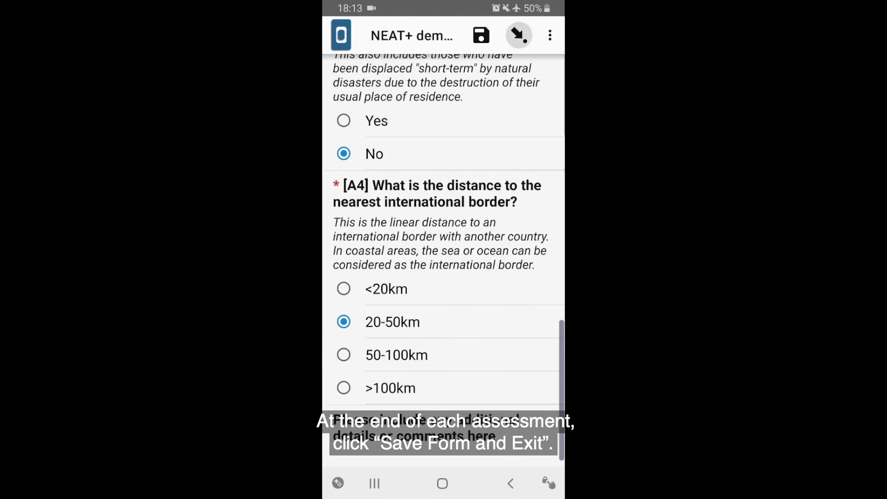
click(506, 455)
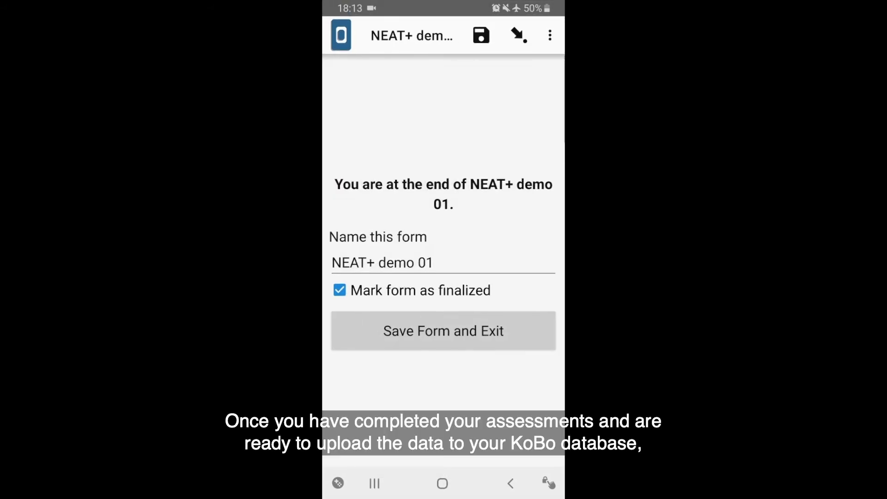
Save and exit the finalized NEAT+ demo 01 form, then select it in the finalized forms list for sending.
click(443, 330)
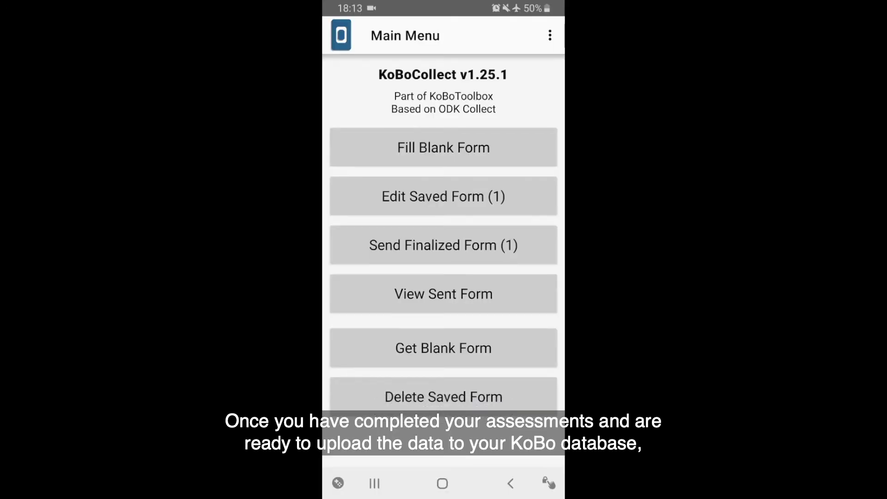
click(443, 245)
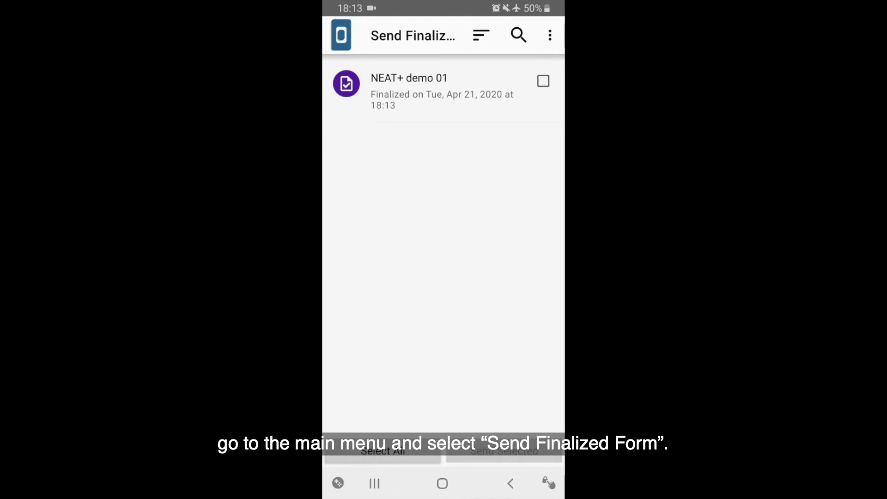
click(543, 81)
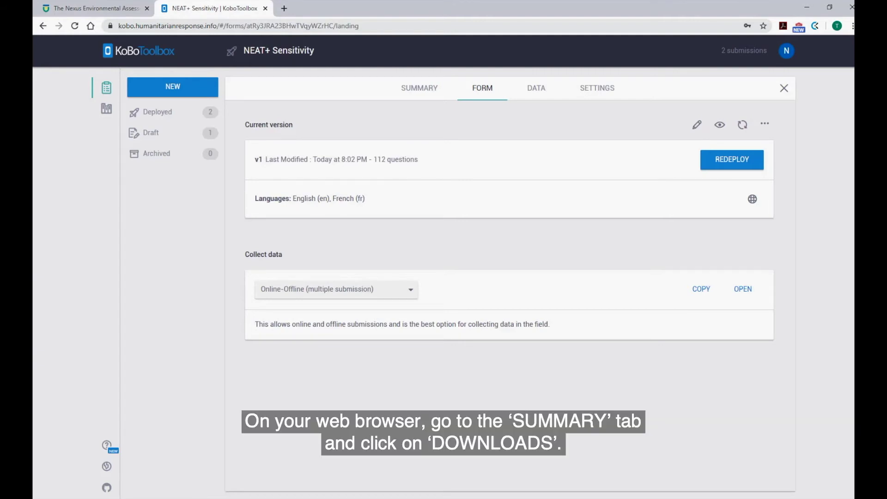
Export NEAT+ Sensitivity data as XLS with XML values and headers, then download and open it.
click(416, 97)
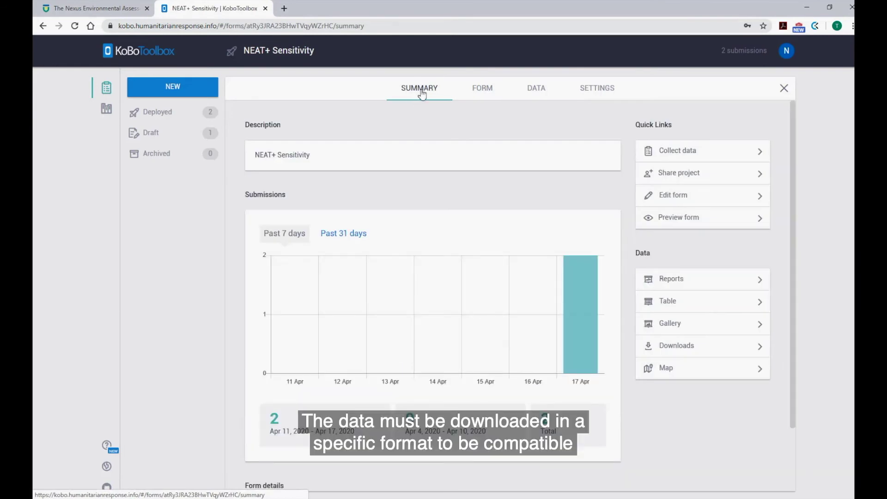
click(687, 347)
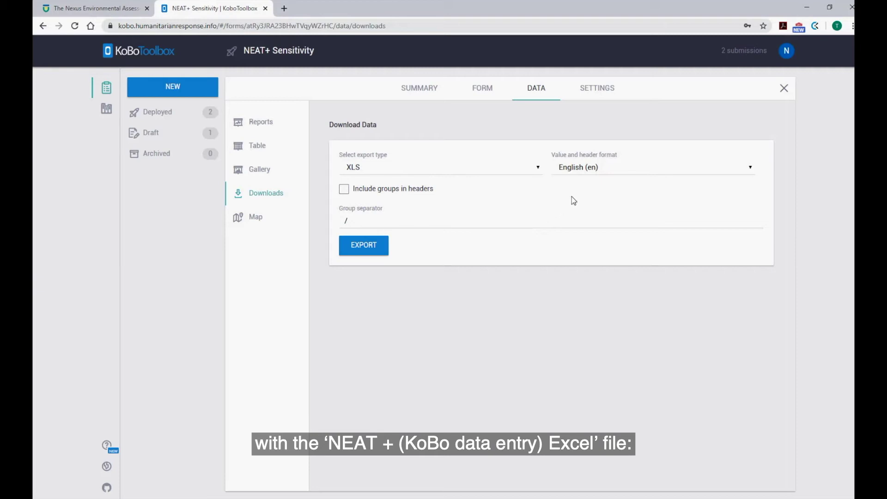
click(620, 171)
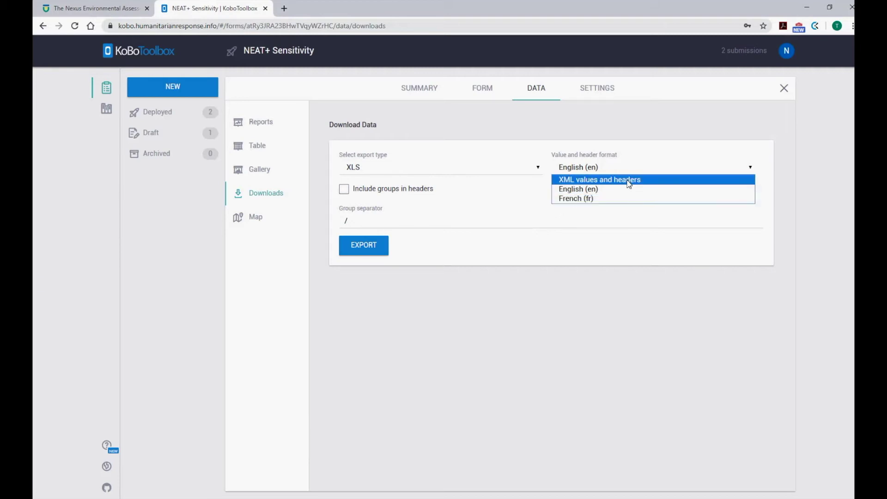
click(629, 183)
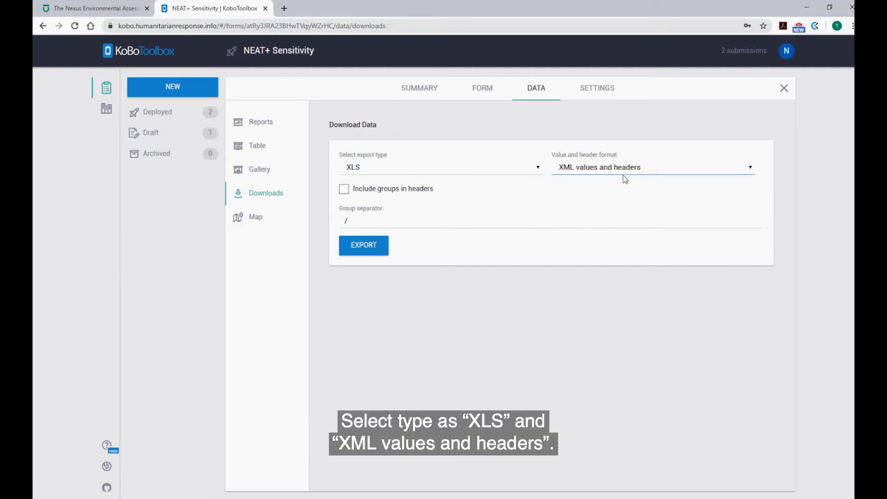
click(491, 202)
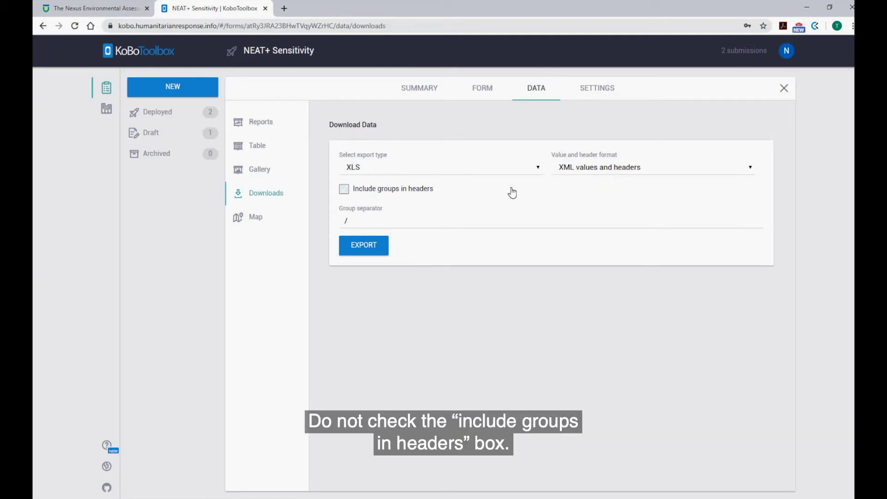
click(377, 249)
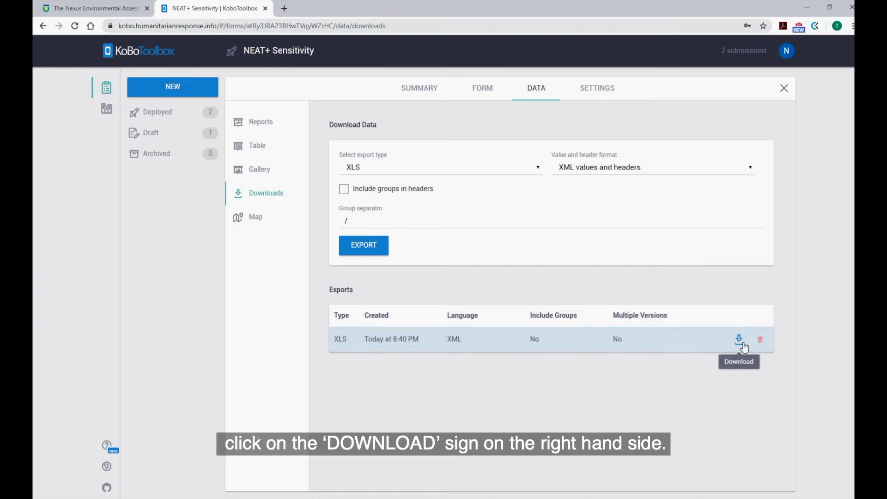
click(740, 341)
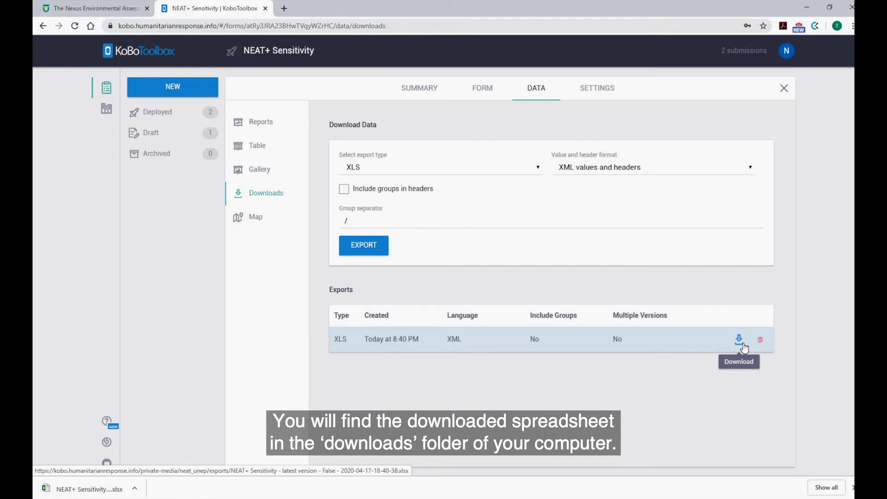
click(87, 488)
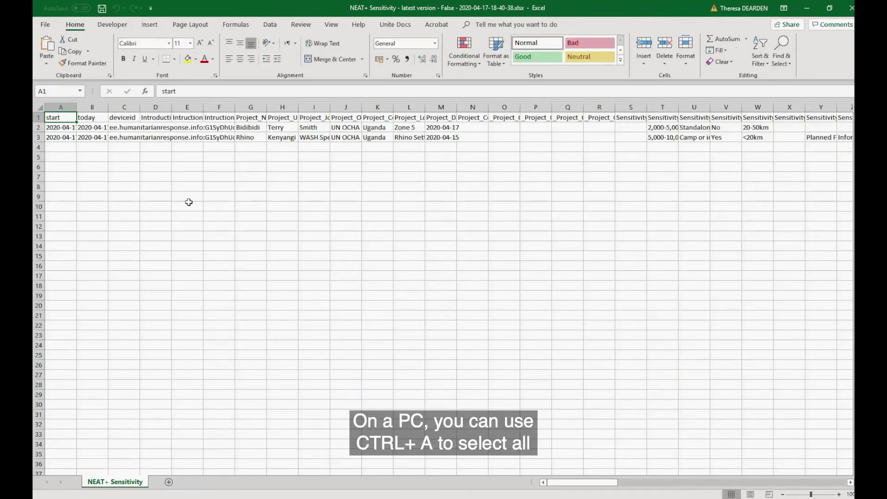
Copy all the exported sensitivity data (A1:DA3) and switch to the file browser.
key(ctrl+a)
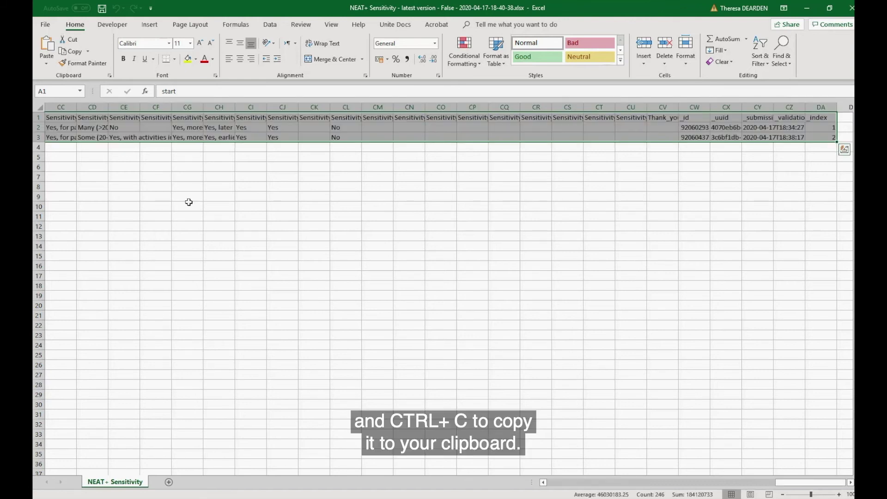
key(ctrl+c)
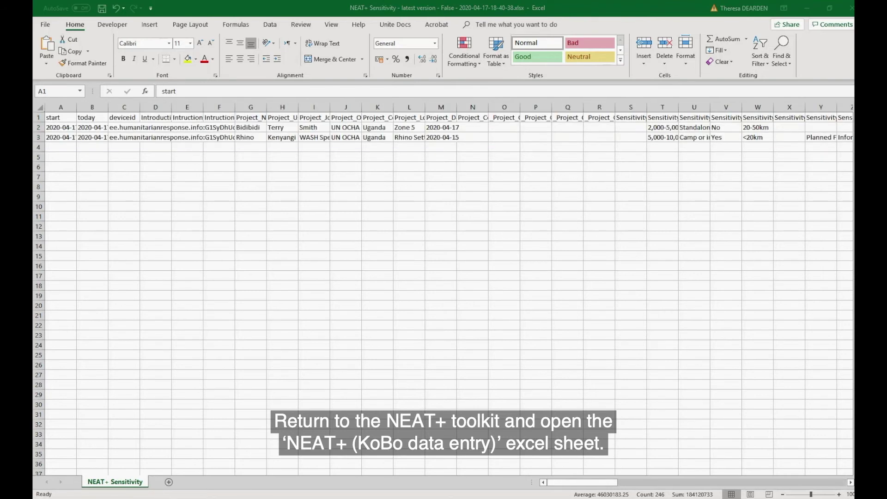
key(alt+Tab)
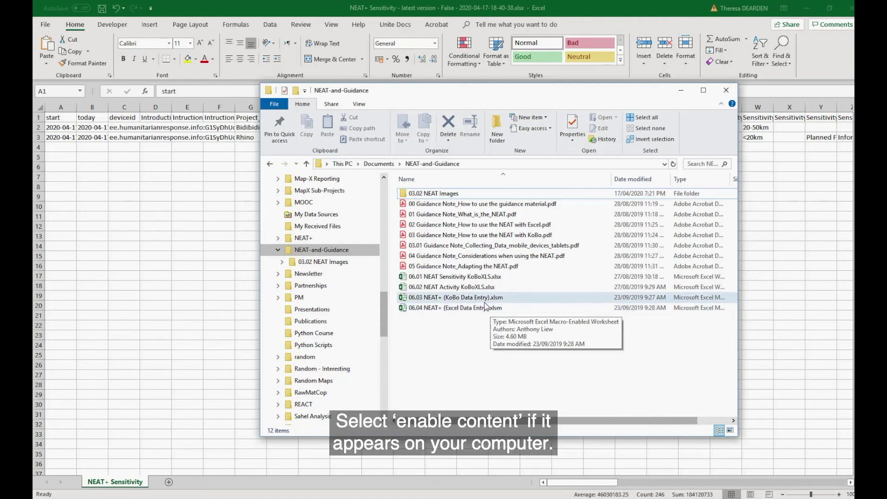
Open the 06.03 NEAT+ (KoBo Data Entry).xlsm workbook with macros enabled.
click(483, 298)
double_click(483, 298)
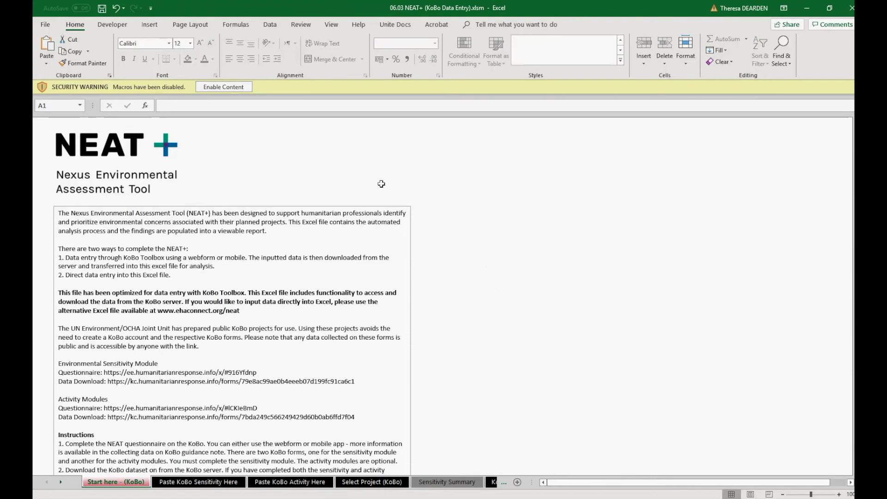
click(207, 91)
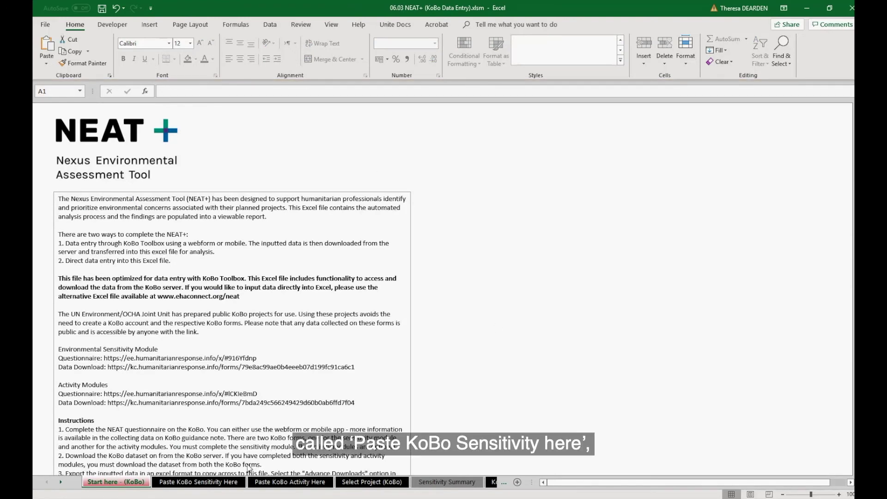
Paste the sensitivity data at A1 of the Paste KoBo Sensitivity Here sheet.
click(231, 481)
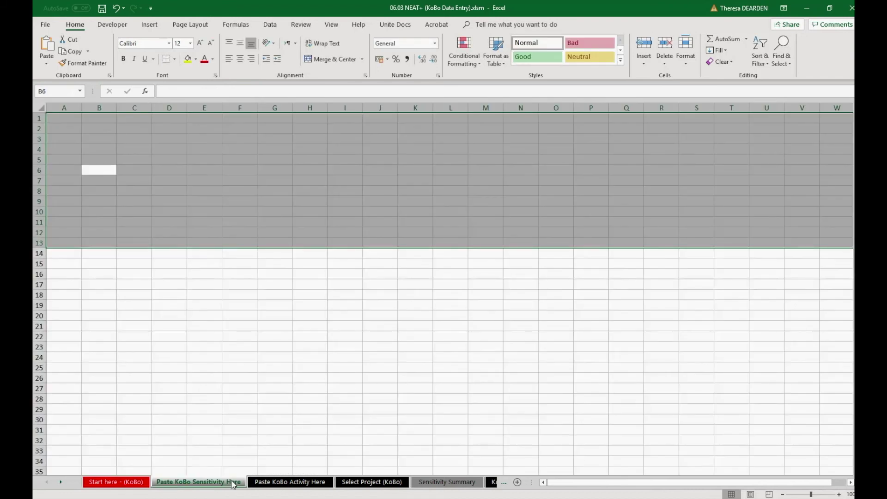
click(66, 115)
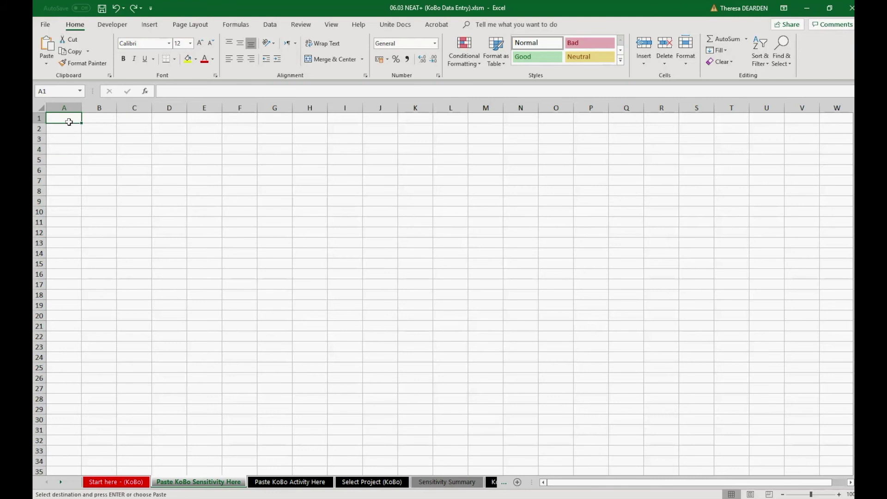
key(ctrl+v)
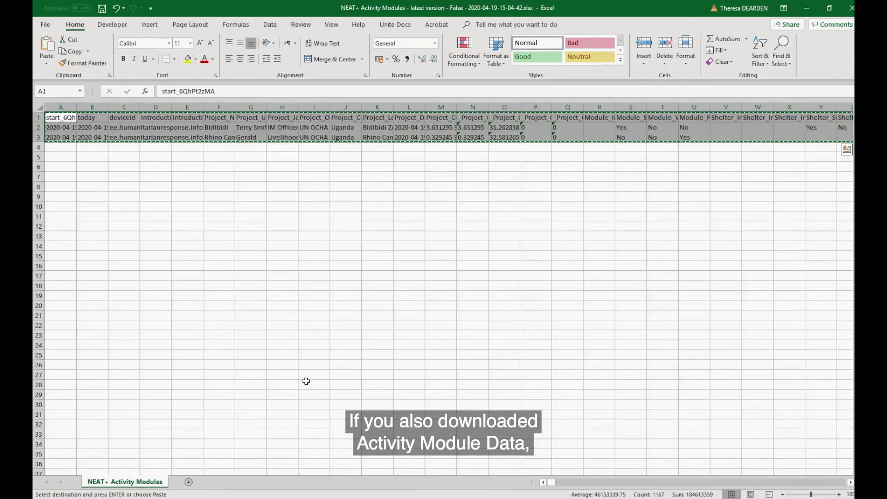
Copy the Activity Modules export and paste it at A1 of the Paste KoBo Activity Here sheet.
key(ctrl+a)
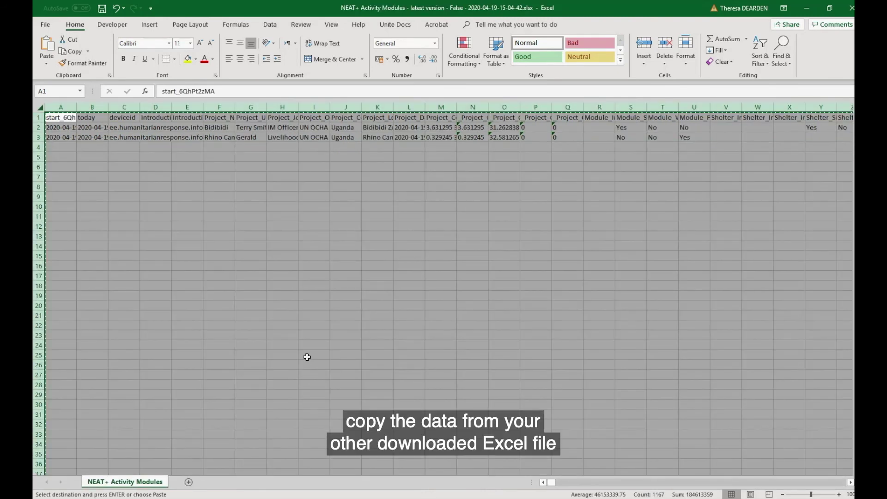
click(306, 357)
mouse_move(237, 497)
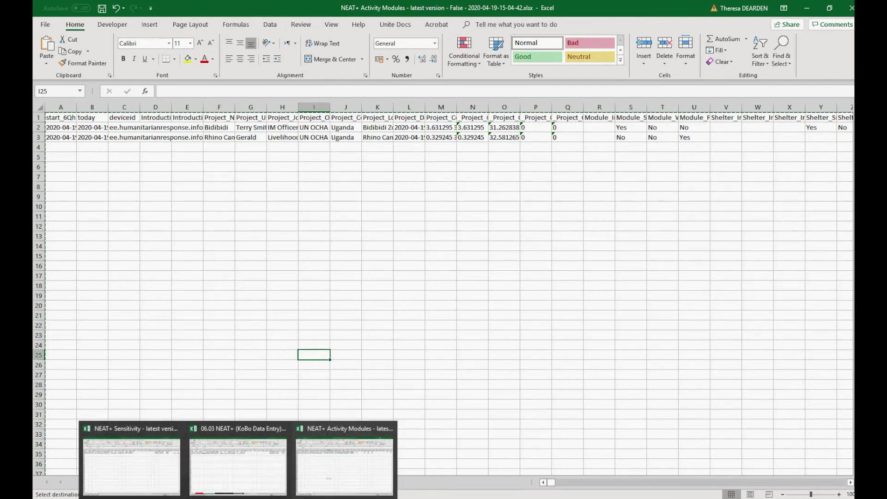
click(240, 471)
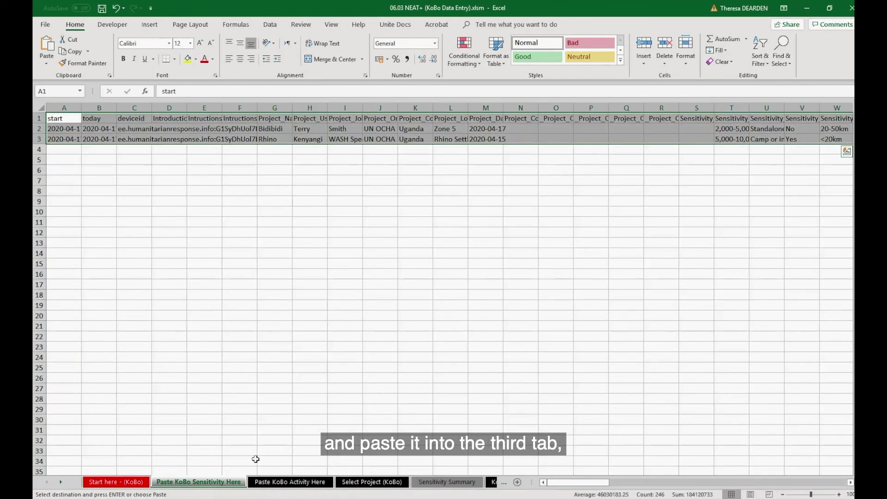
click(284, 482)
click(60, 120)
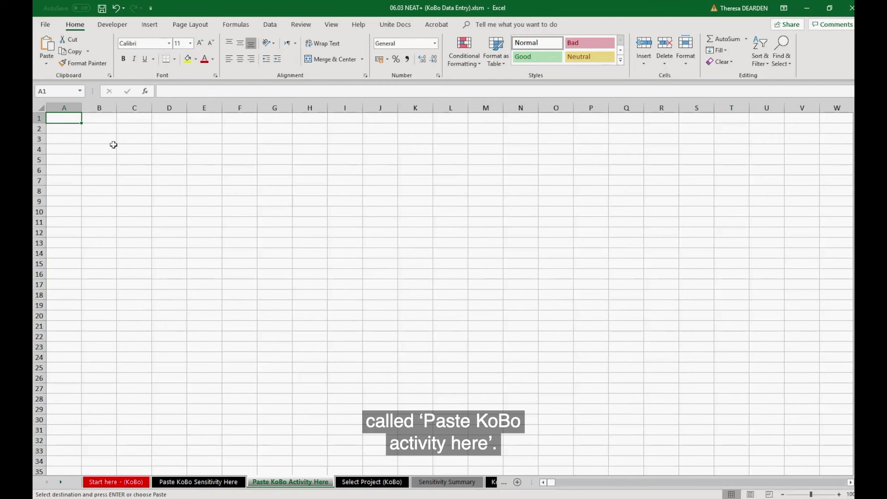
key(ctrl+v)
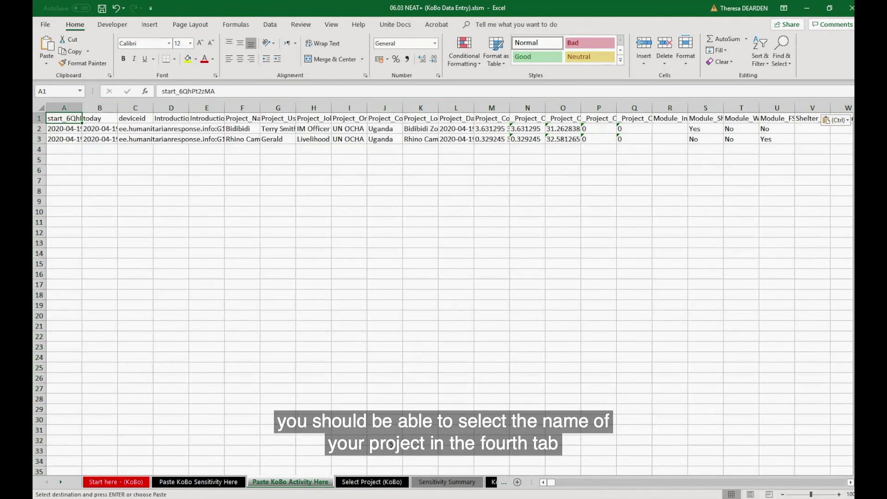
Choose Bidibidi from the sensitivity project nickname dropdown on the Select Project (KoBo) sheet.
click(382, 482)
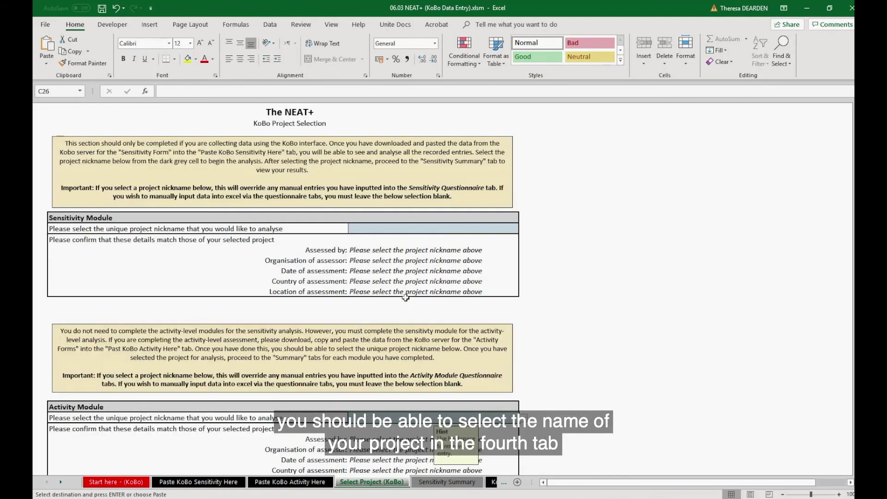
click(474, 229)
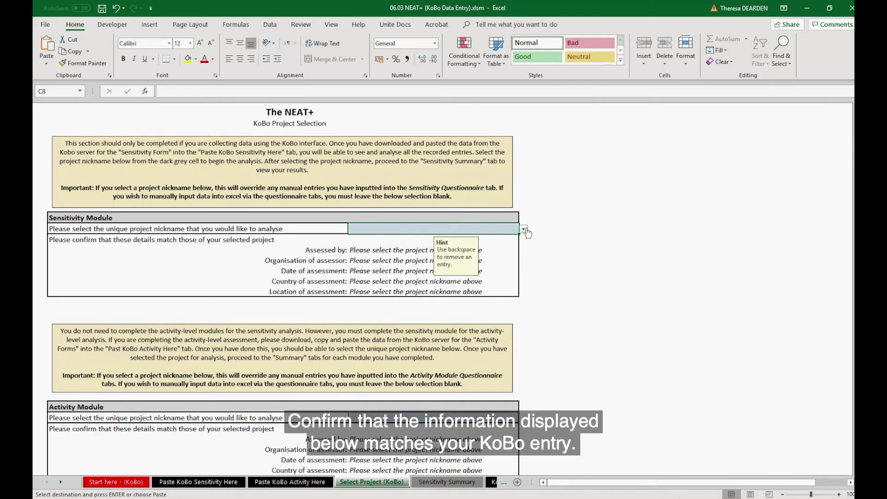
click(523, 229)
click(506, 239)
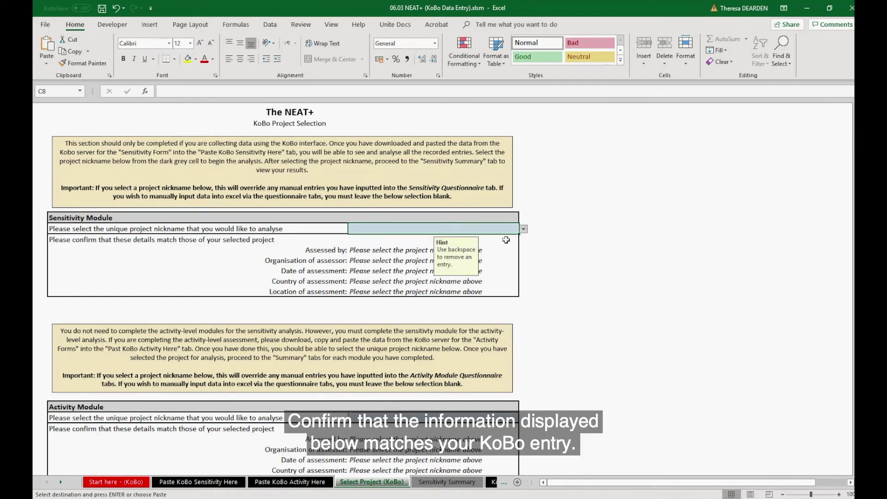
click(622, 240)
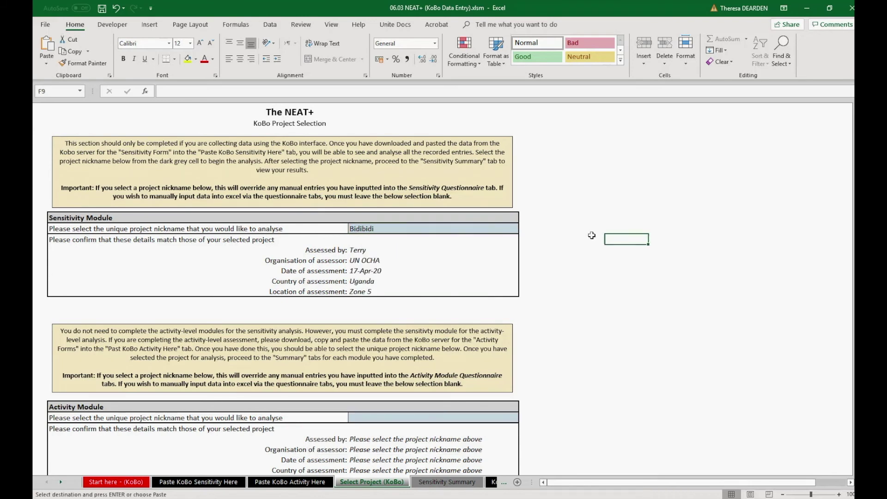
click(540, 206)
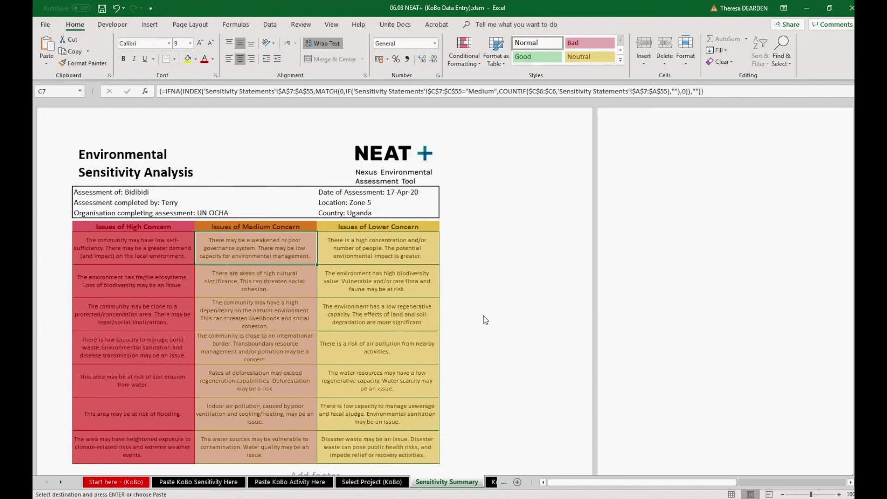
Hide the white space between Sensitivity Summary pages and scroll through Bidibidi's issue tables.
scroll(483, 315, down, 3)
scroll(483, 315, down, 4)
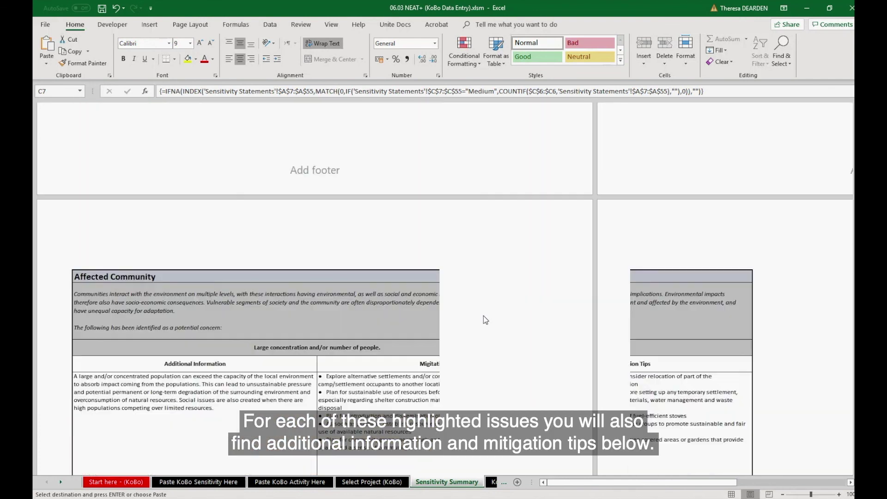
double_click(594, 256)
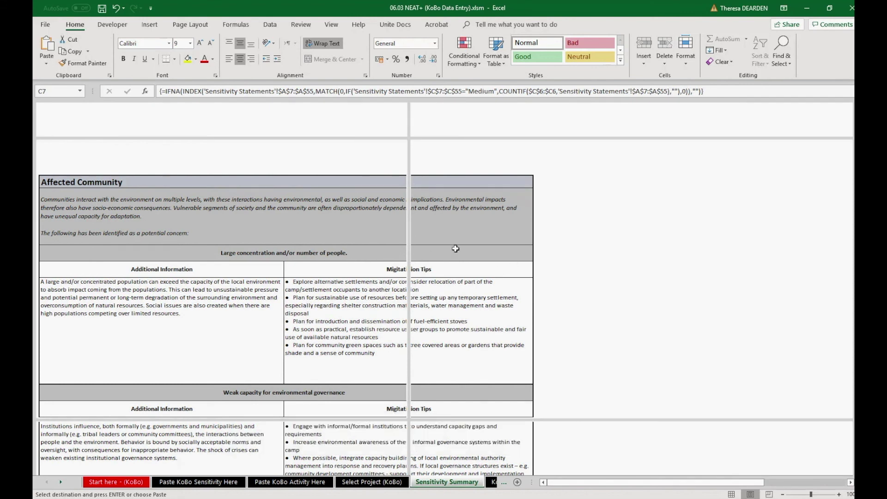
scroll(514, 246, down, 7)
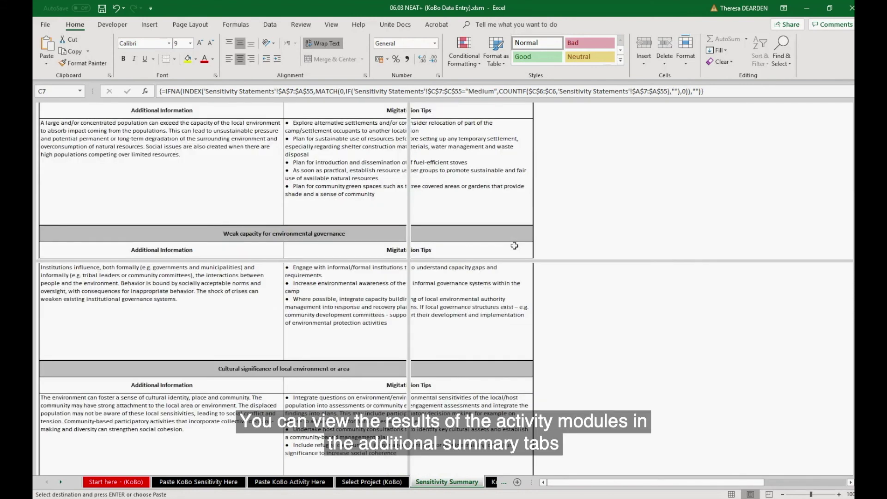
scroll(514, 245, down, 15)
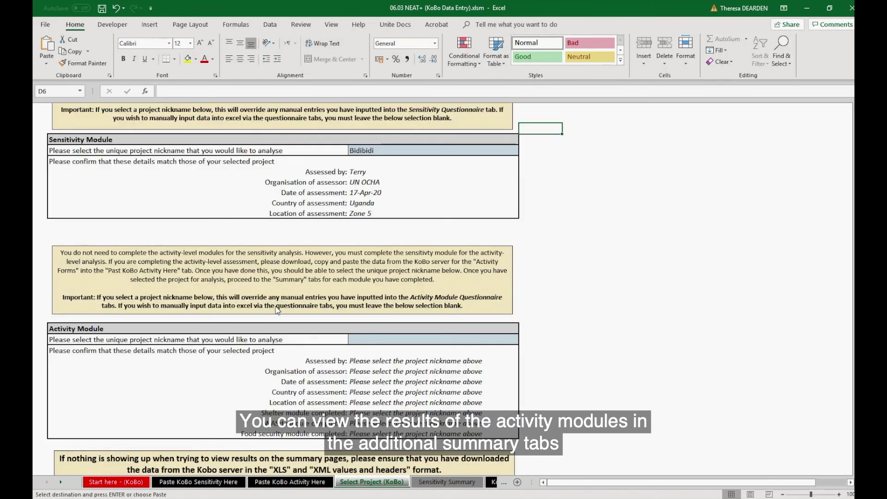
Choose Bidibidi from the Activity Module project dropdown in C26.
scroll(514, 246, down, 1)
click(508, 307)
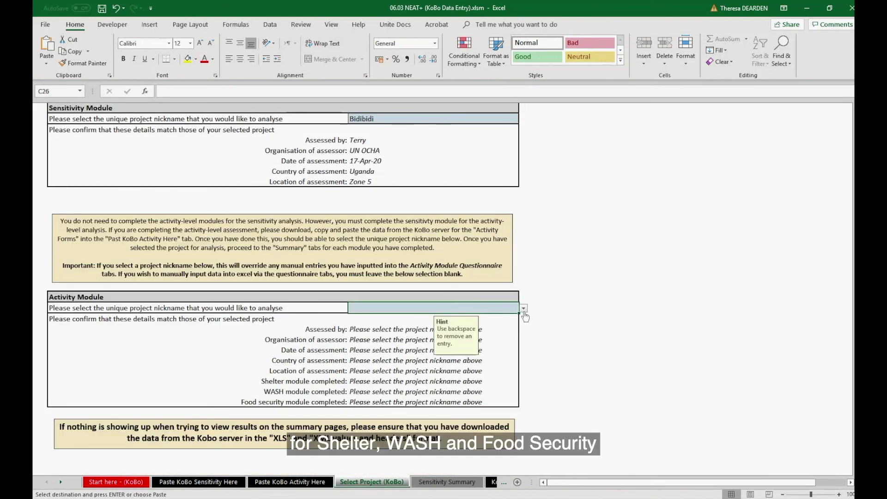
click(523, 308)
click(517, 316)
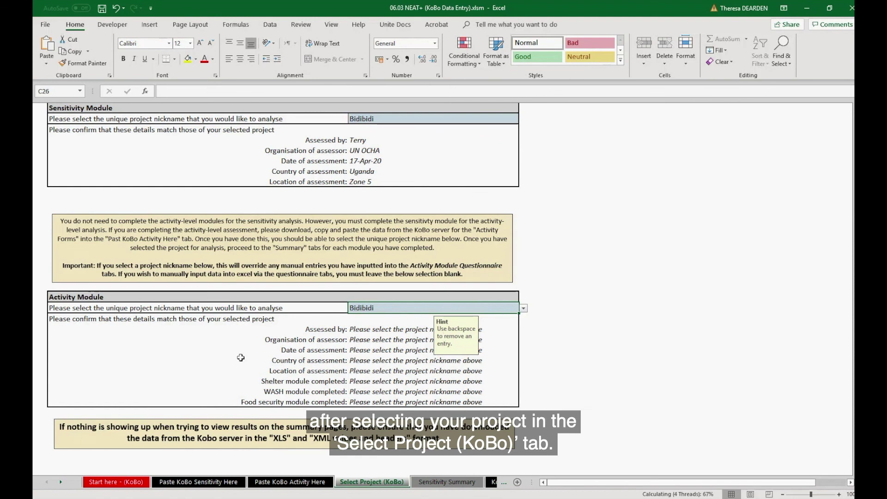
key(Right)
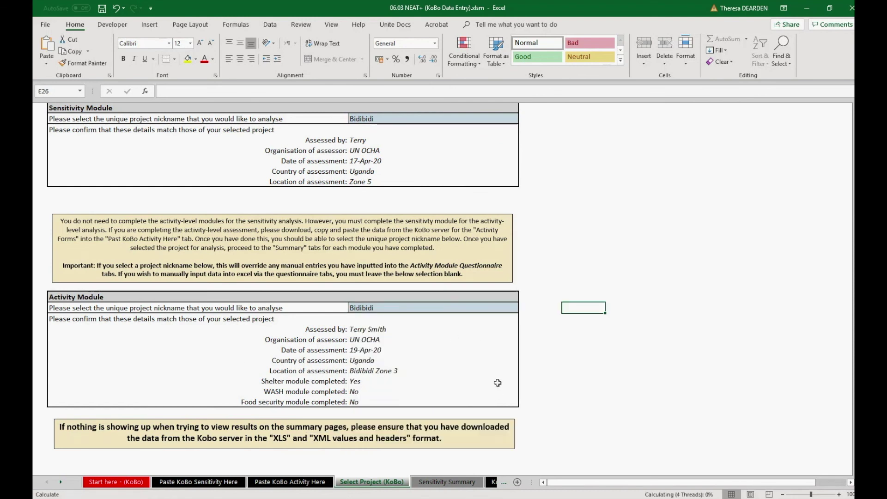
Open the Shelter Summary report, hide white space between pages, and scroll through its risks.
click(59, 482)
click(59, 482)
click(58, 482)
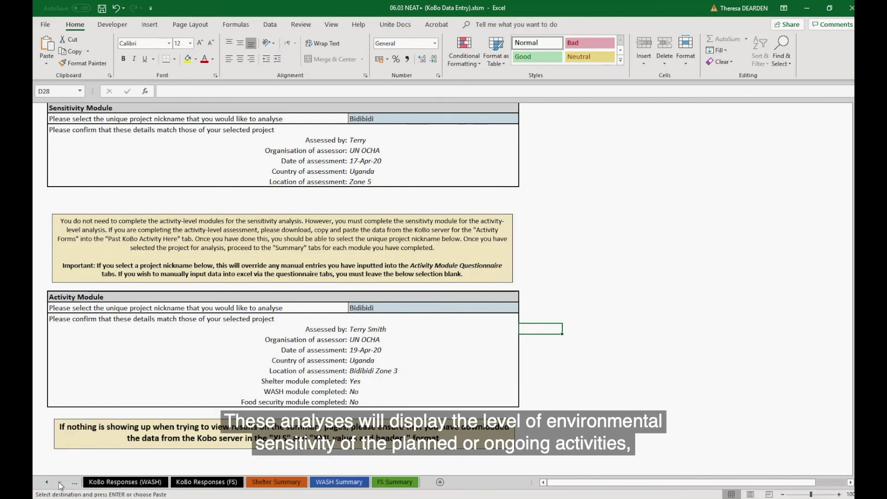
click(273, 481)
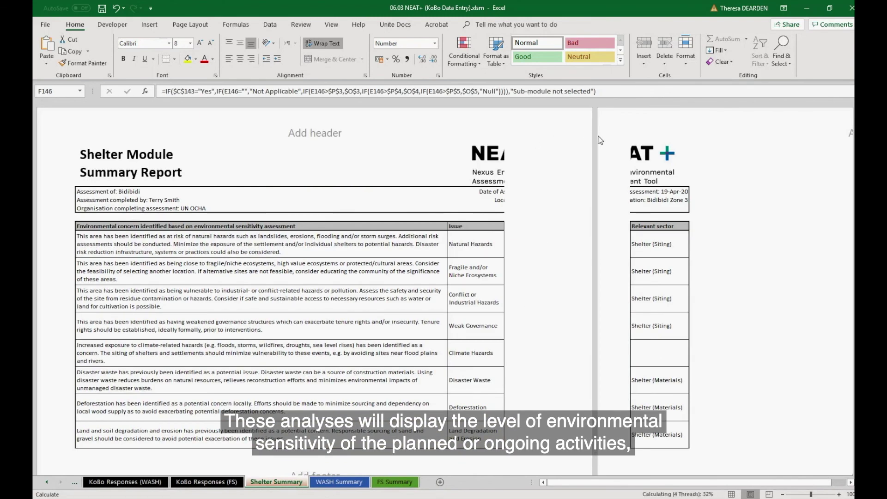
double_click(595, 152)
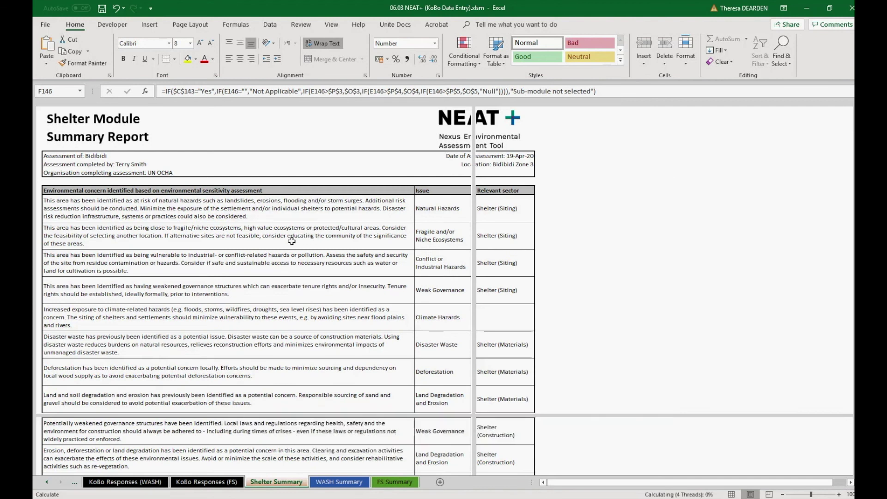
scroll(310, 230, down, 4)
scroll(346, 229, down, 15)
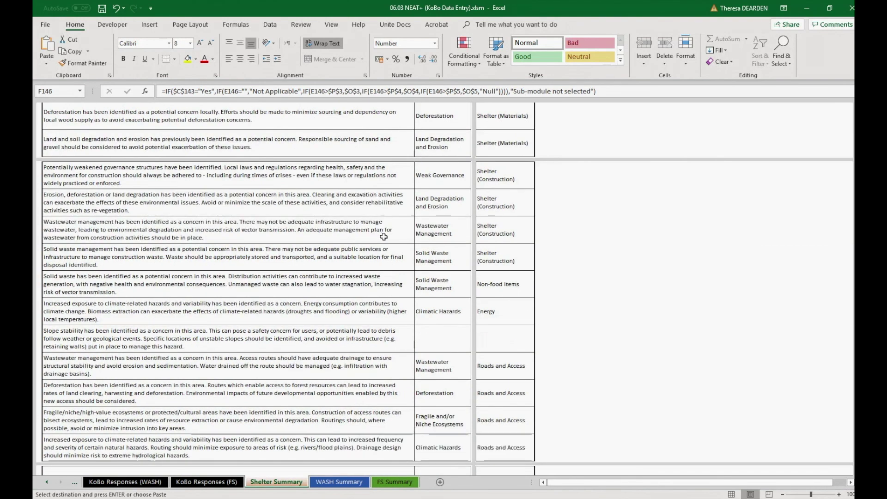
scroll(366, 389, down, 3)
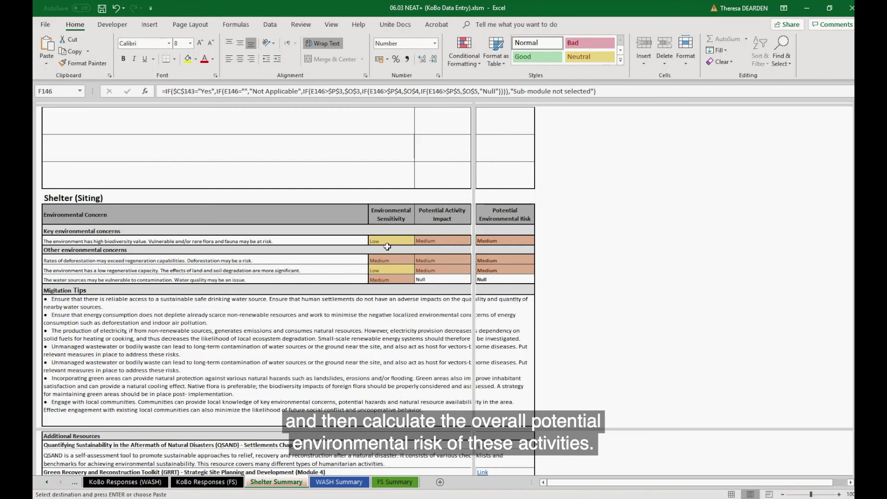
scroll(565, 242, down, 1)
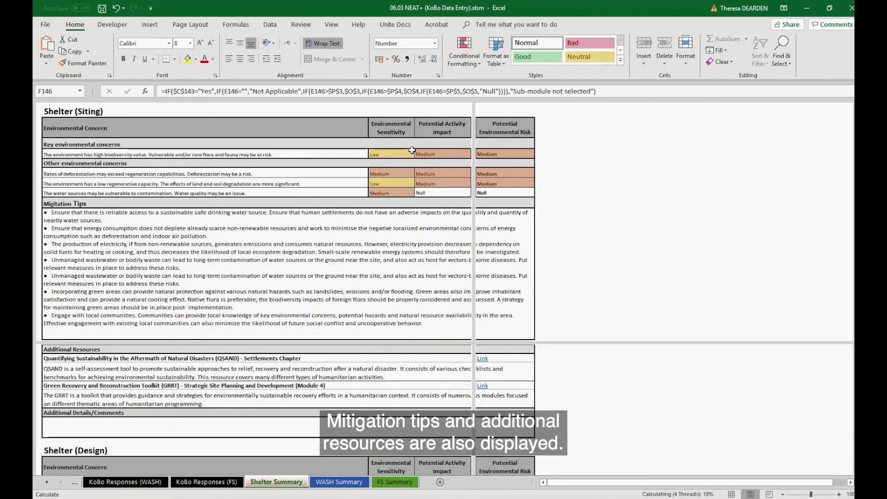
key(ctrl+c)
scroll(478, 224, down, 2)
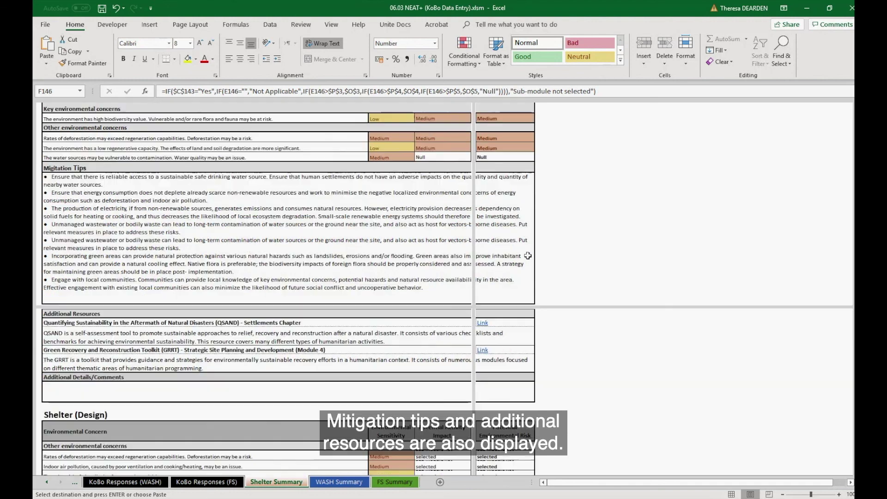